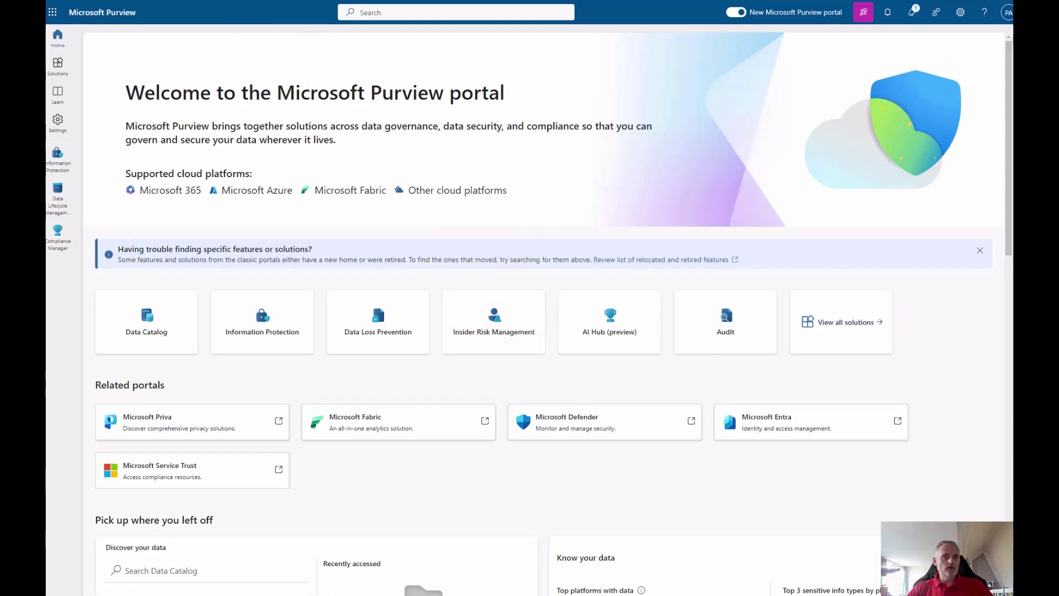
- Switch to the new Word document and apply the required sensitivity label Confidential, Anyone (unrestricted)
left_click(240, 1)
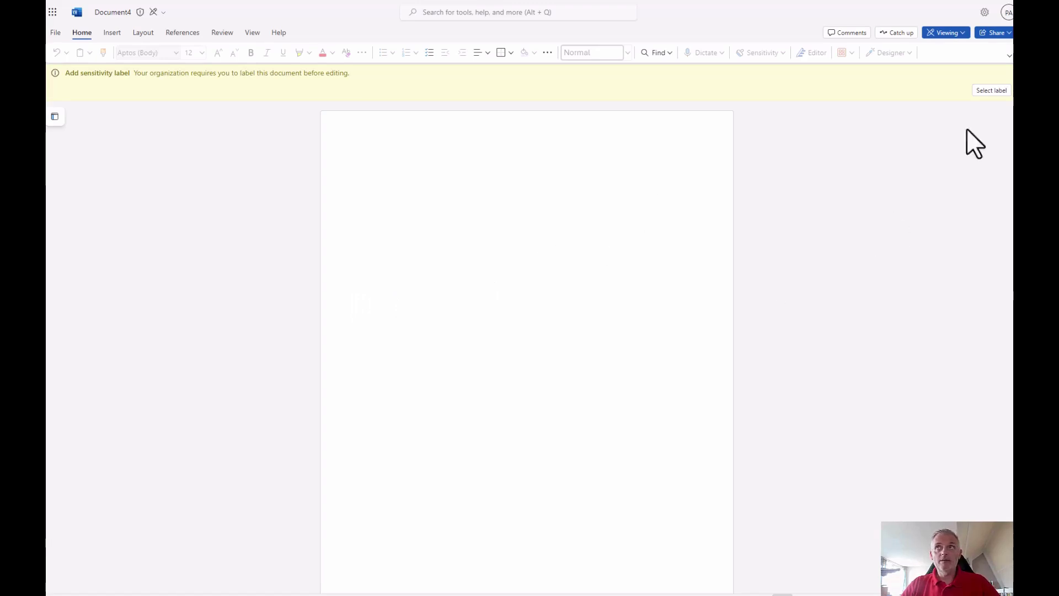
left_click(992, 90)
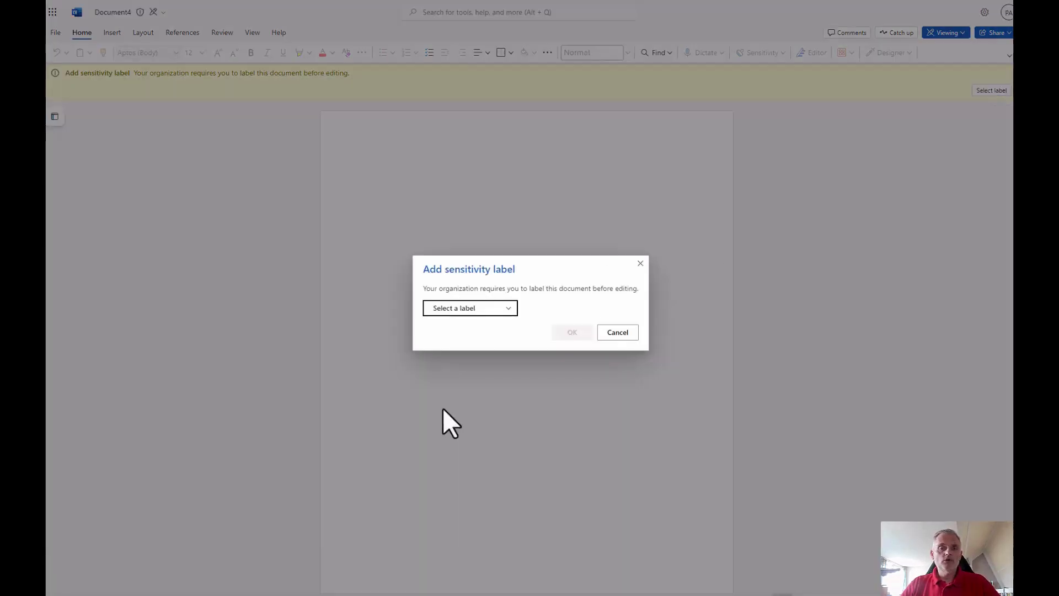
left_click(506, 311)
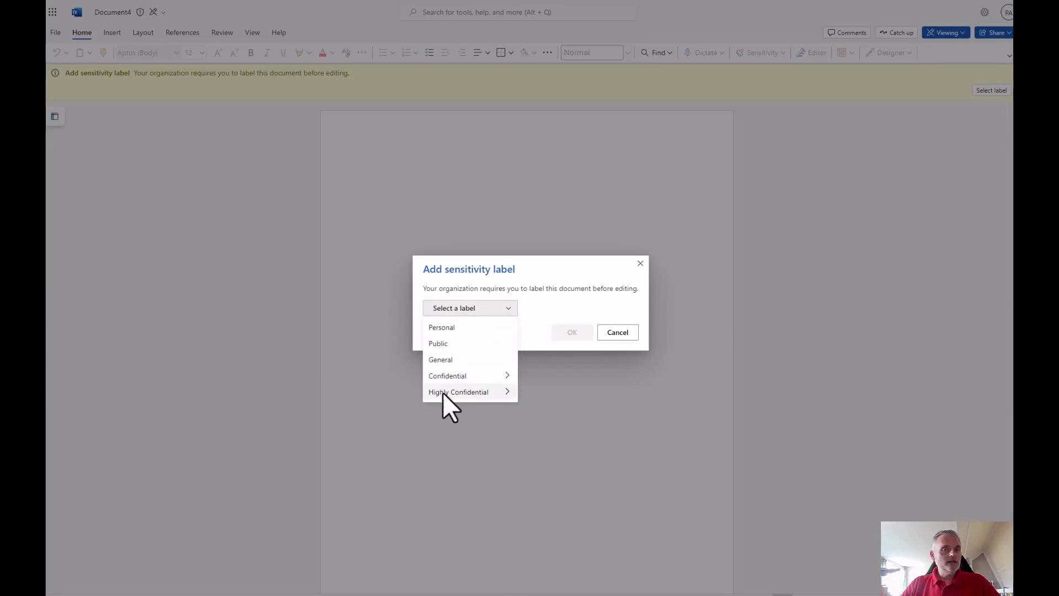
mouse_move(442, 392)
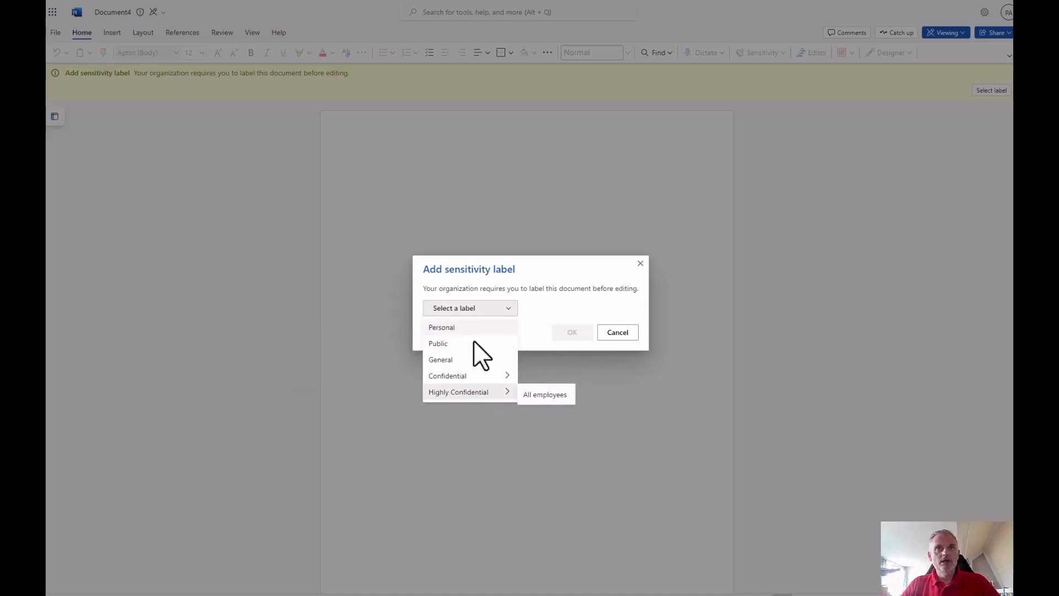
mouse_move(476, 379)
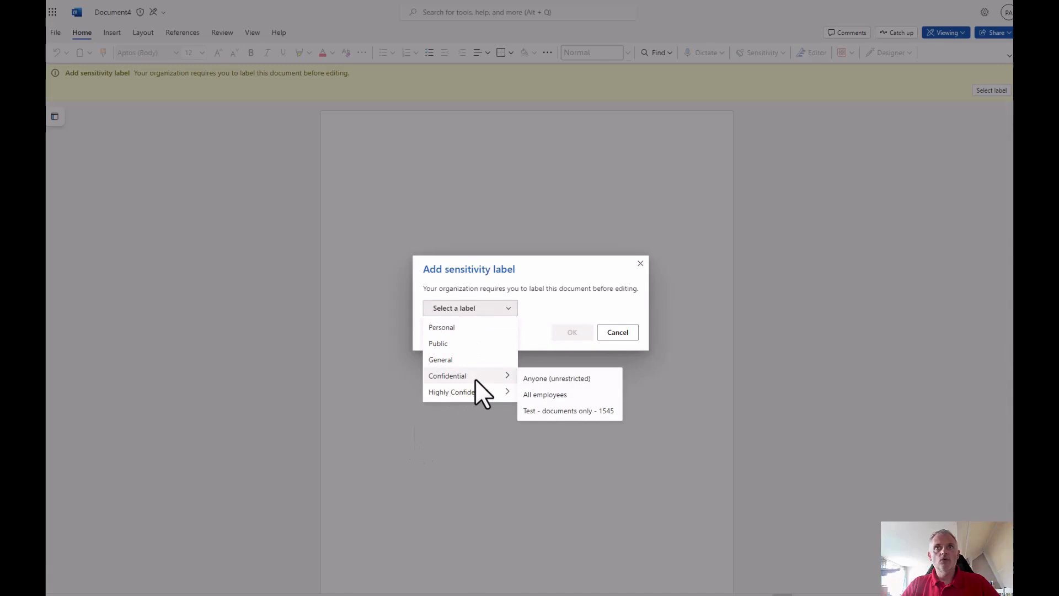
left_click(548, 378)
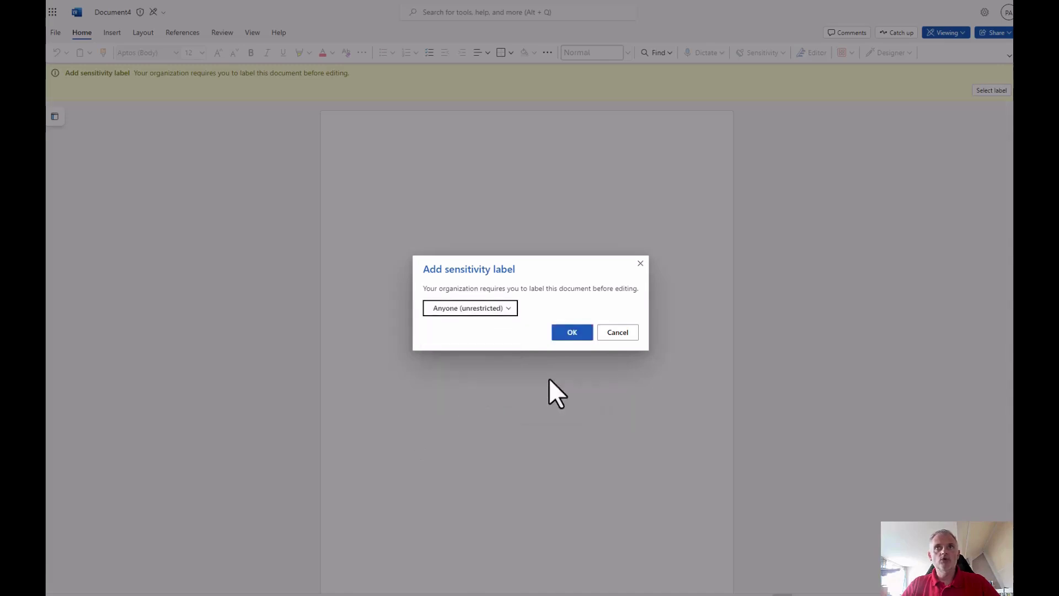
left_click(573, 332)
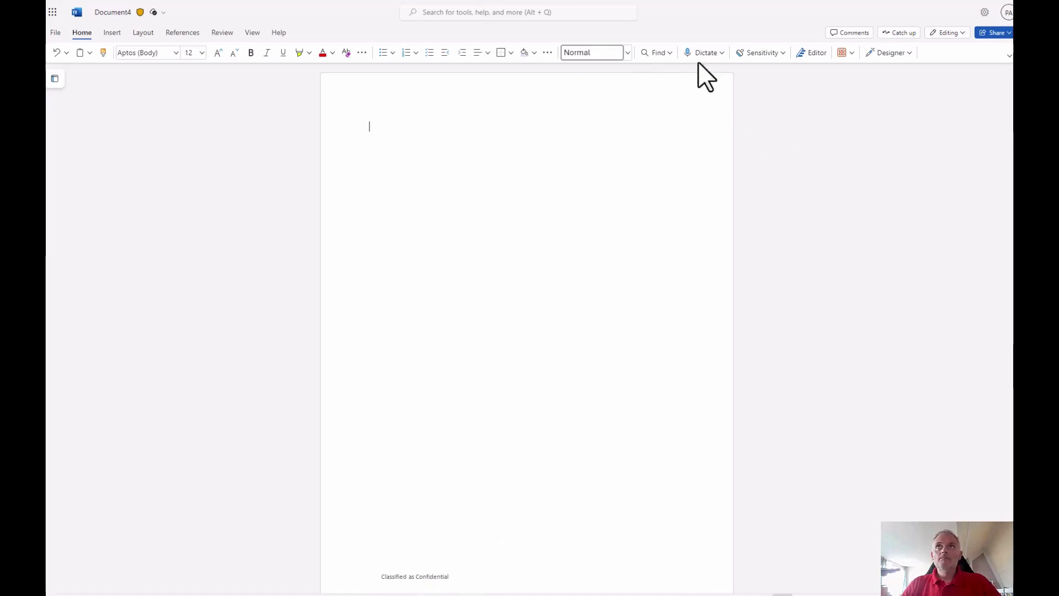
- Change the document's sensitivity label to Highly Confidential, All employees
left_click(782, 53)
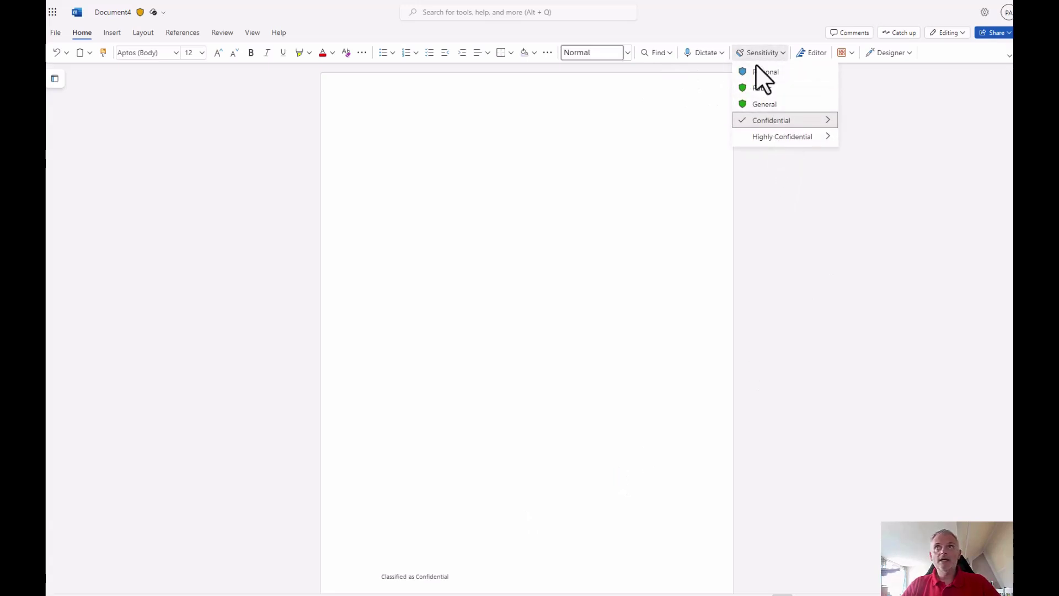
mouse_move(773, 136)
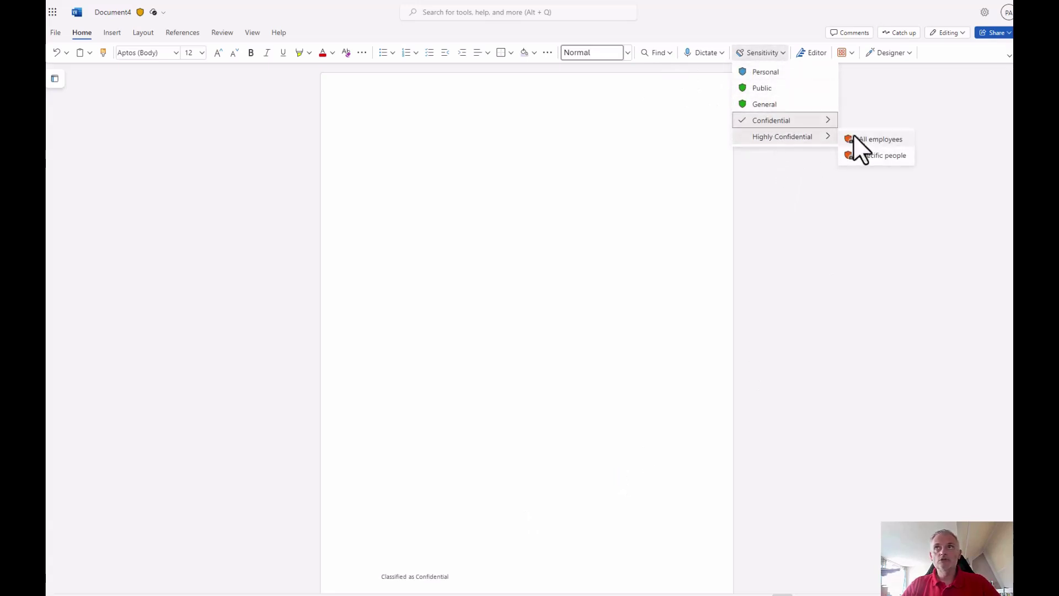
left_click(881, 141)
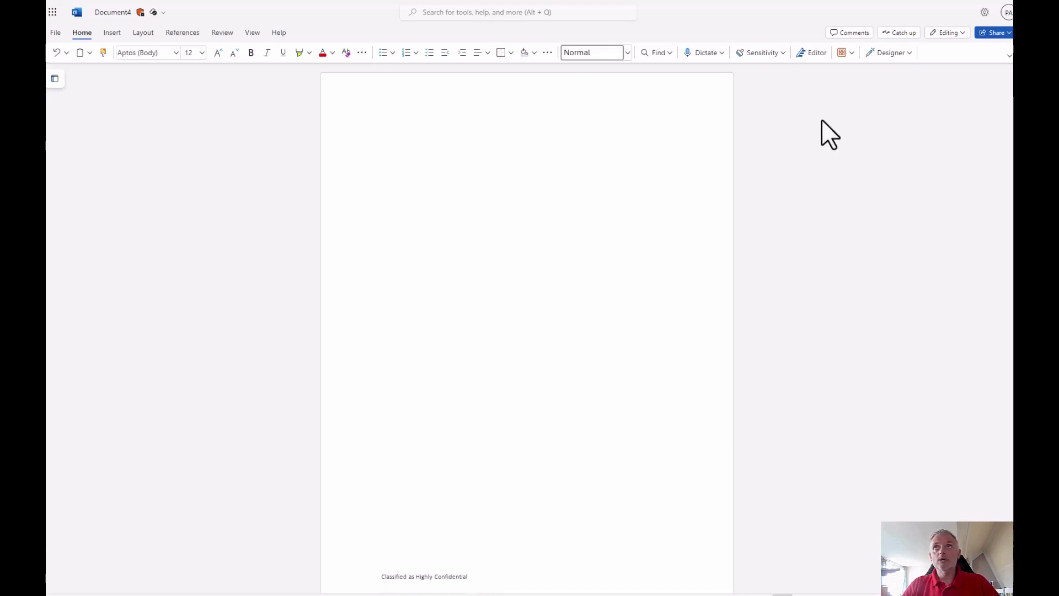
- Downgrade the document's sensitivity label to General with the justification "Previous label no longer applies"
left_click(753, 55)
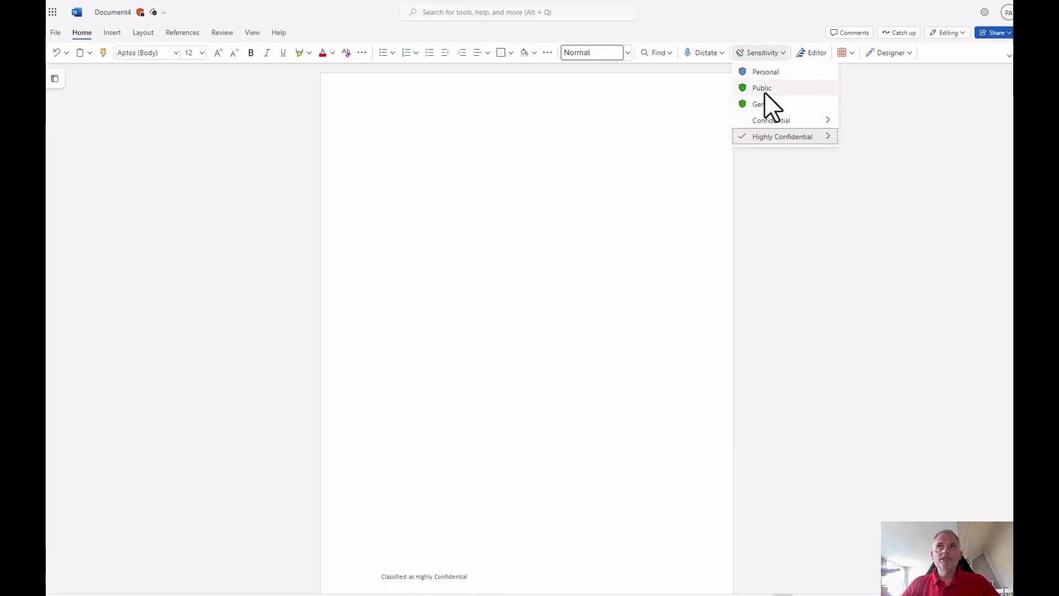
mouse_move(765, 138)
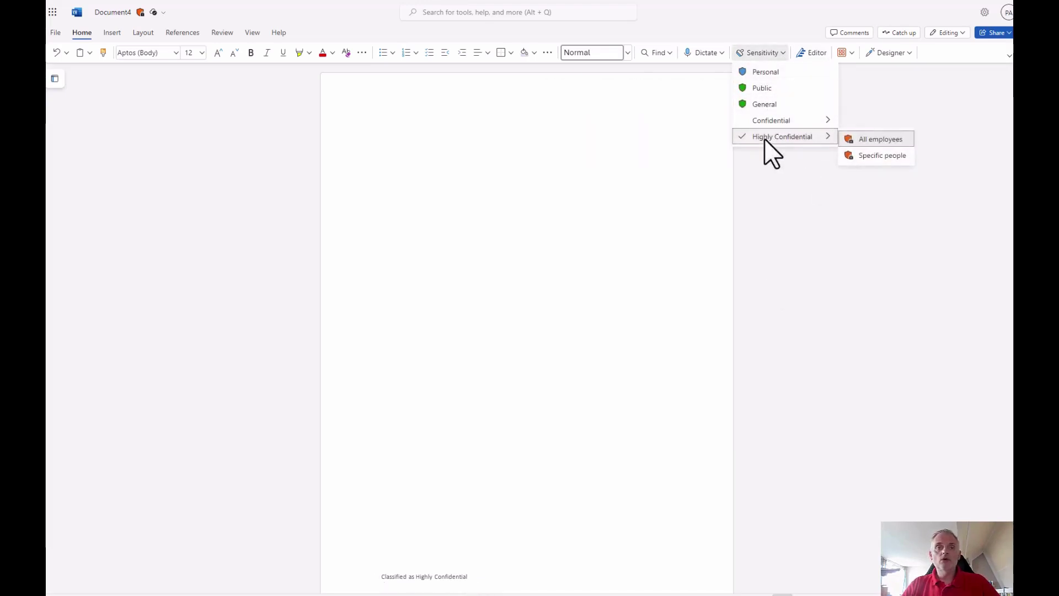
left_click(765, 104)
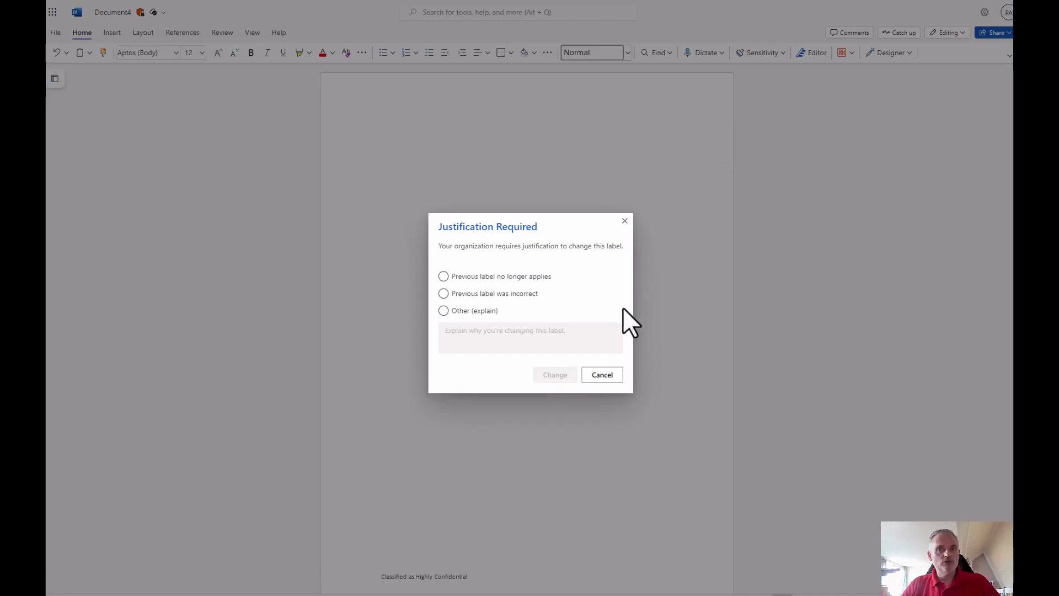
left_click(444, 276)
left_click(555, 375)
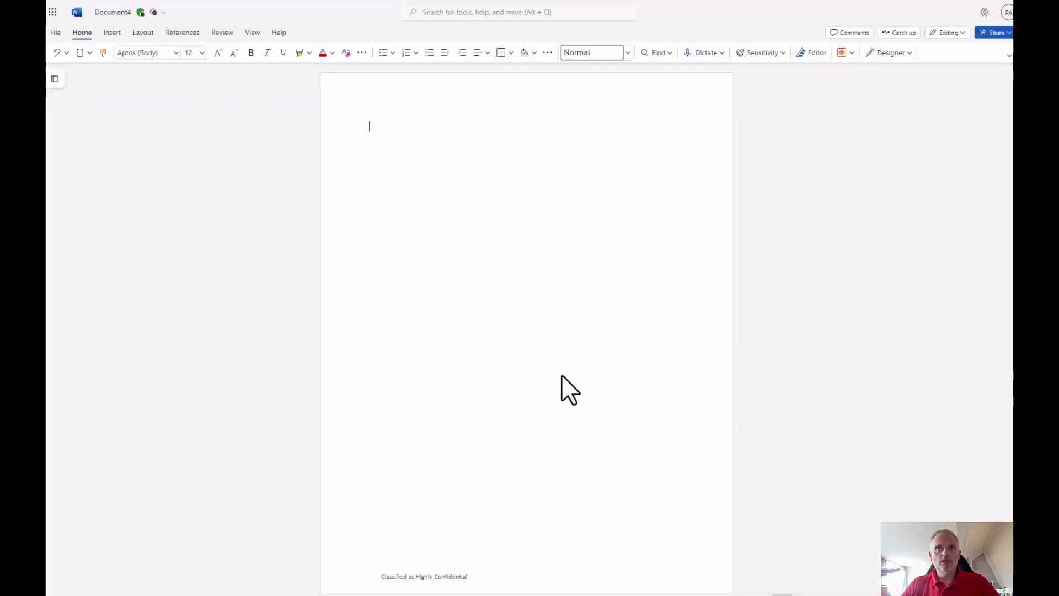
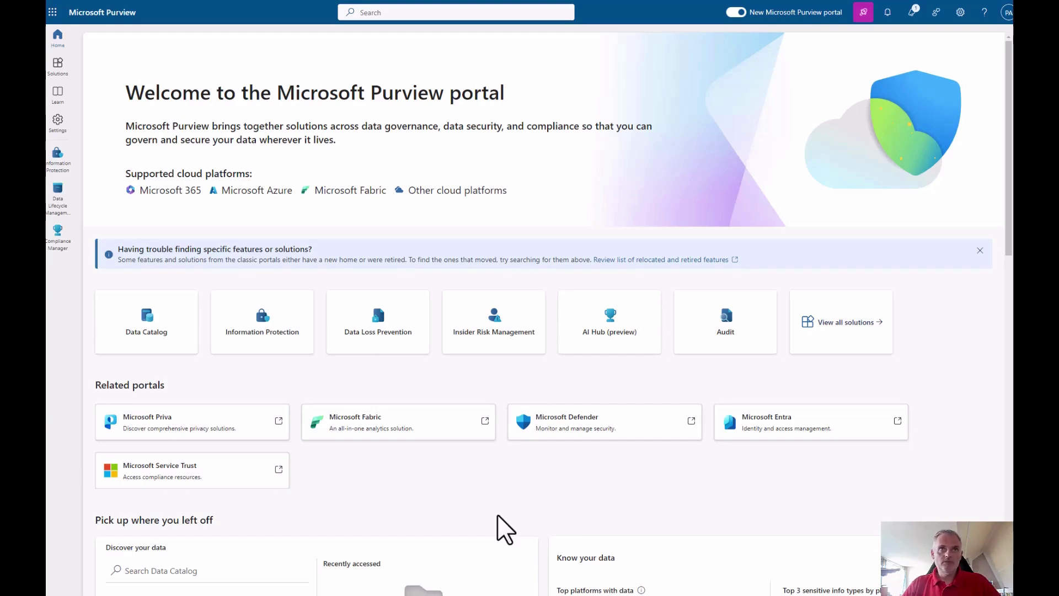
- In the Microsoft Purview portal, open the list of sensitivity labels in Information Protection
left_click(246, 343)
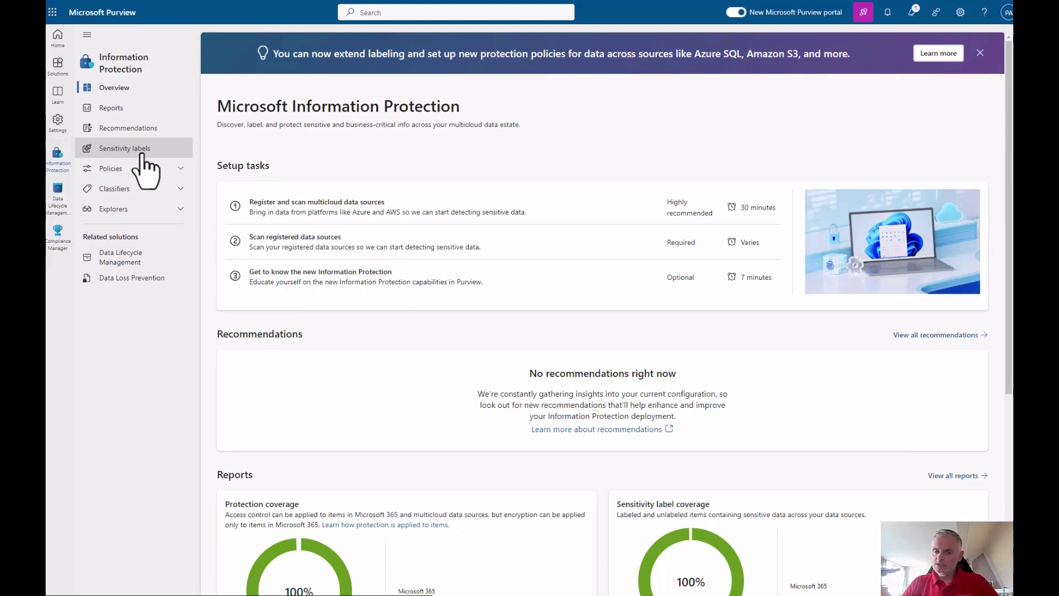
left_click(184, 168)
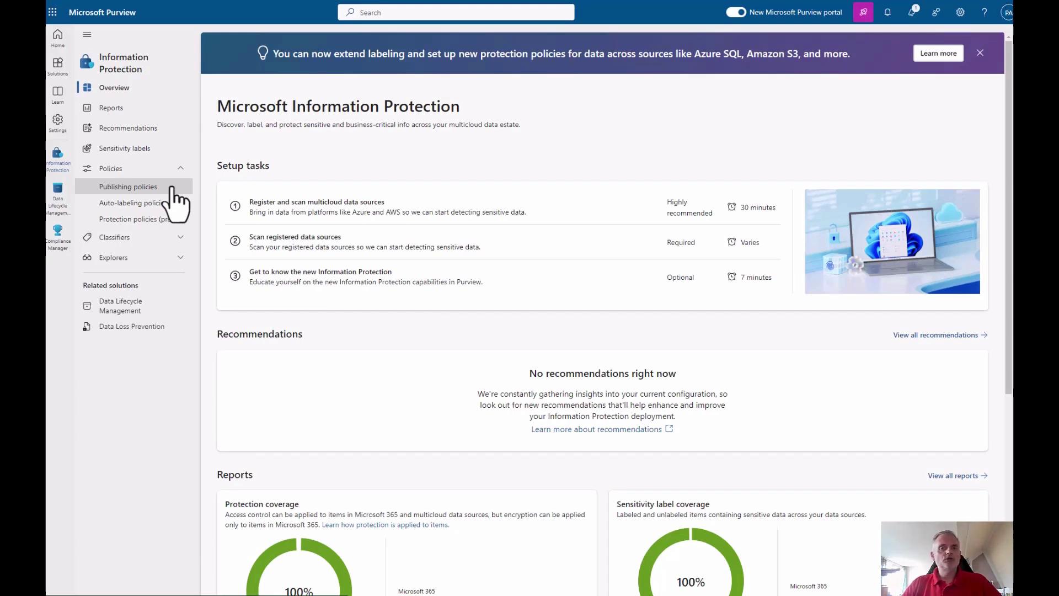
left_click(123, 148)
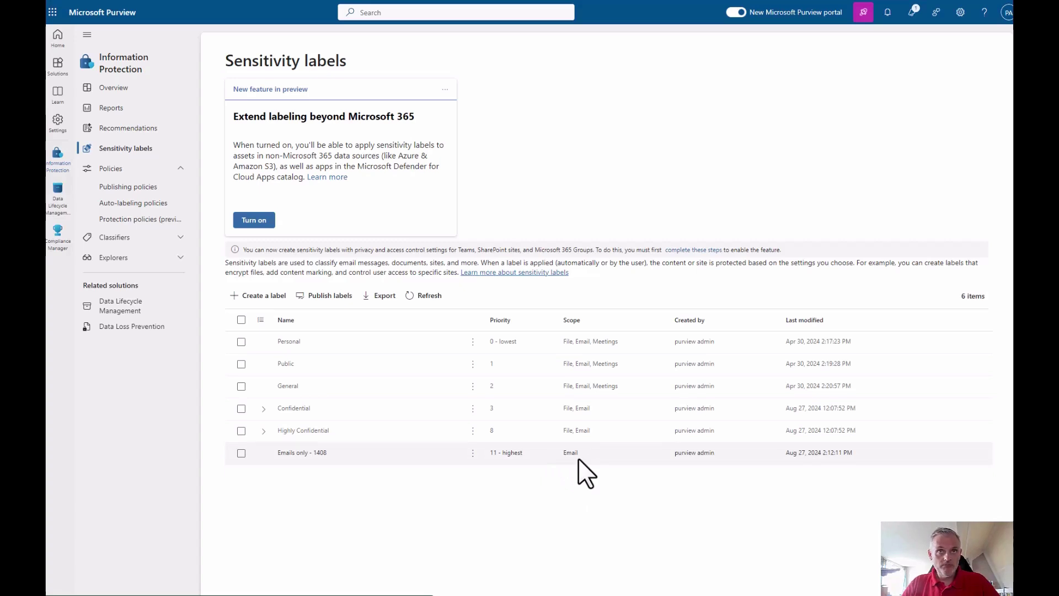
- Expand the Confidential and Highly Confidential labels to examine their sublabels
left_click(264, 410)
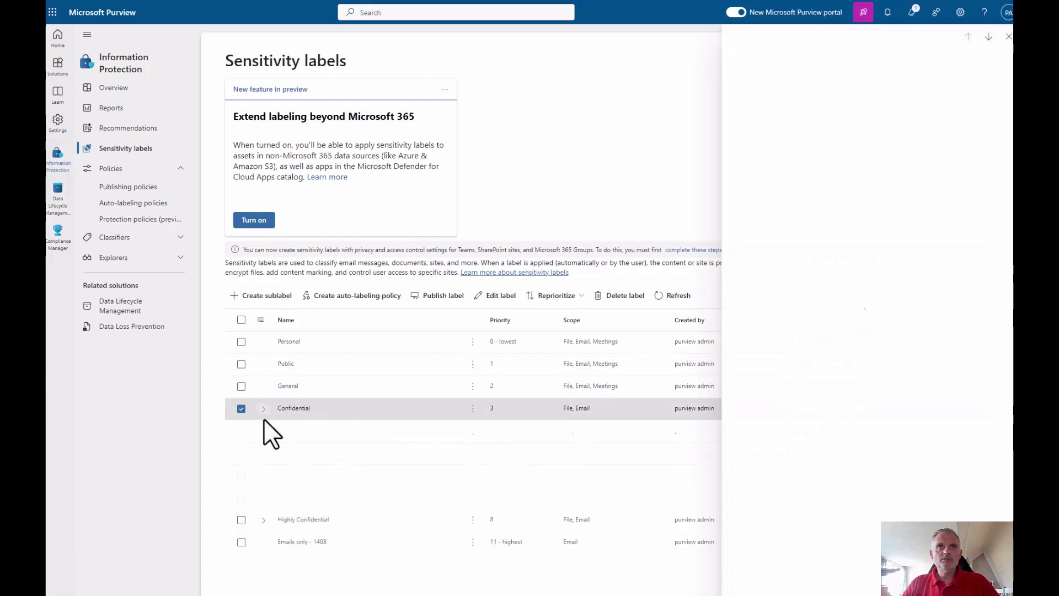
left_click(263, 411)
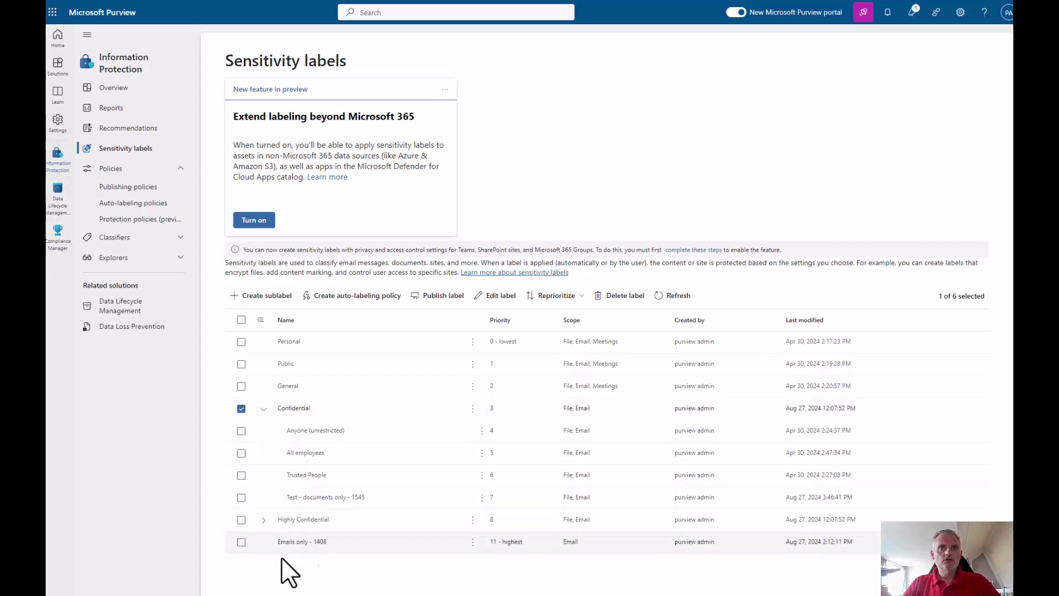
left_click(263, 519)
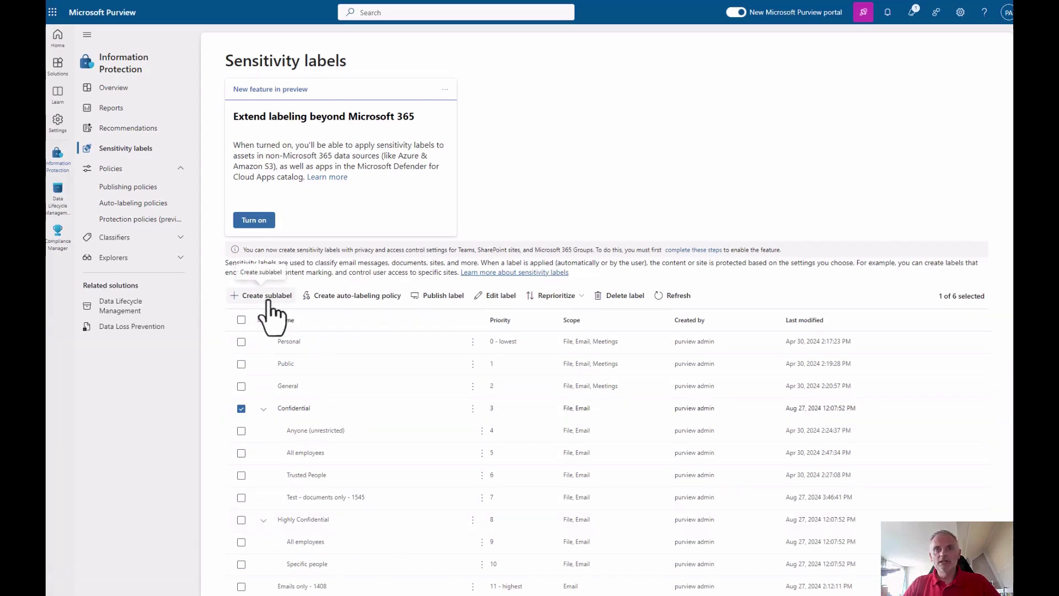
- Start a new sublabel under Highly Confidential, using Demo ESPC as both its name and its display name
left_click(241, 409)
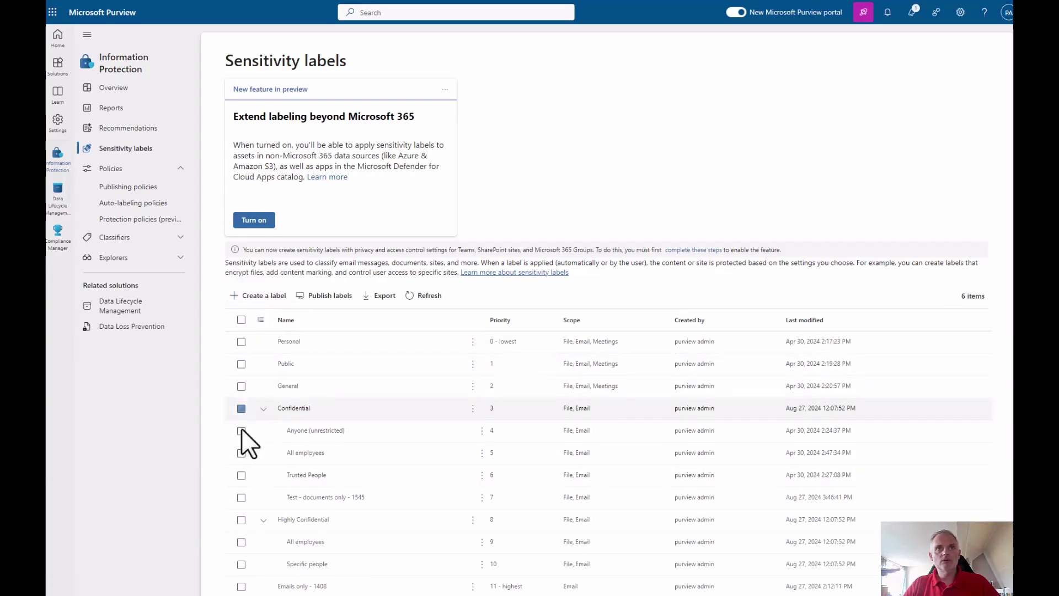
left_click(240, 521)
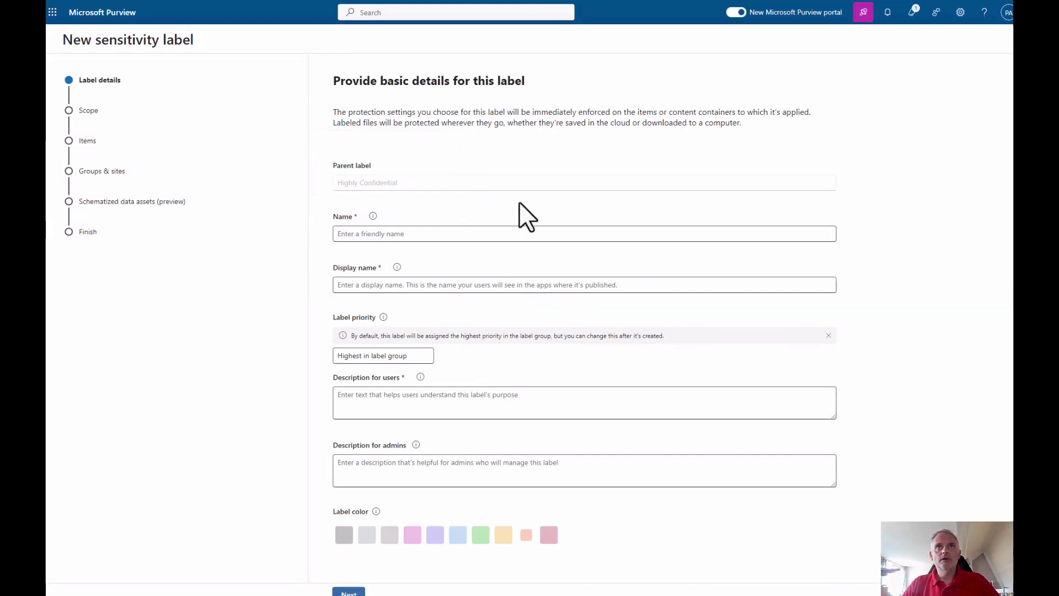
left_click(363, 234)
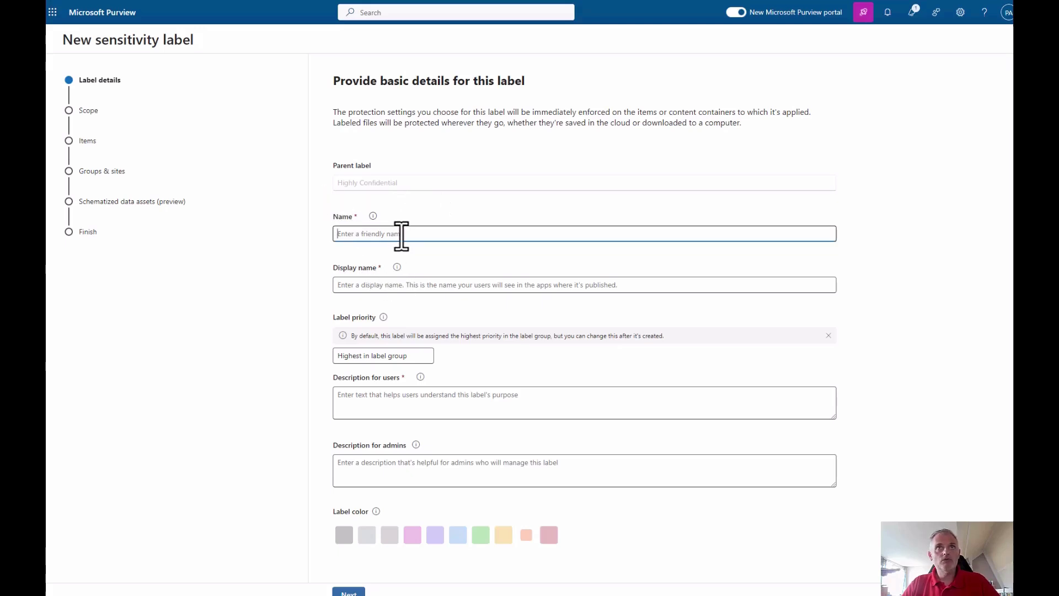
type("Demo ESPC")
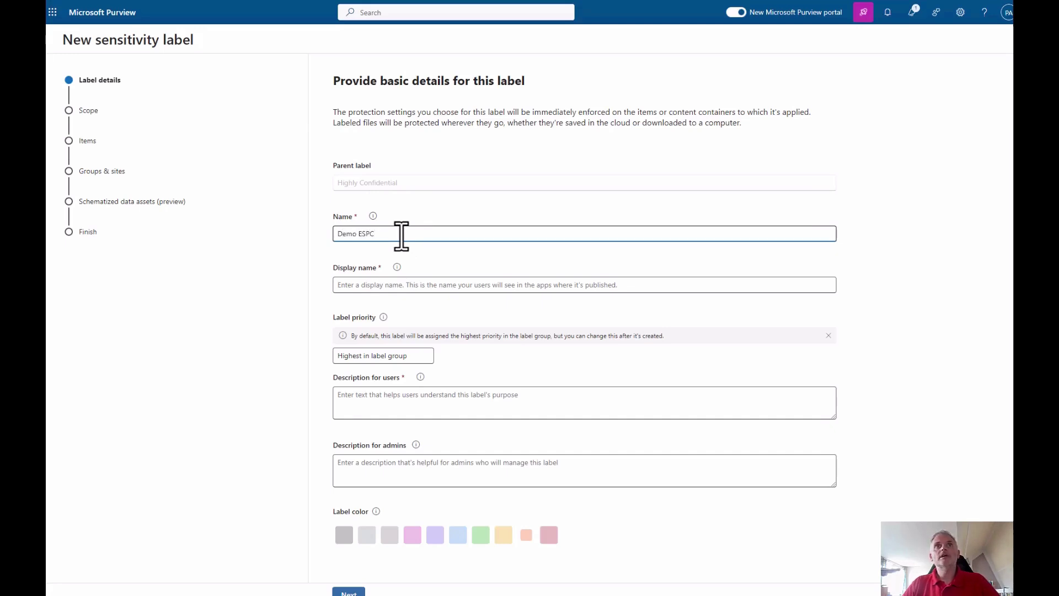
left_click(391, 285)
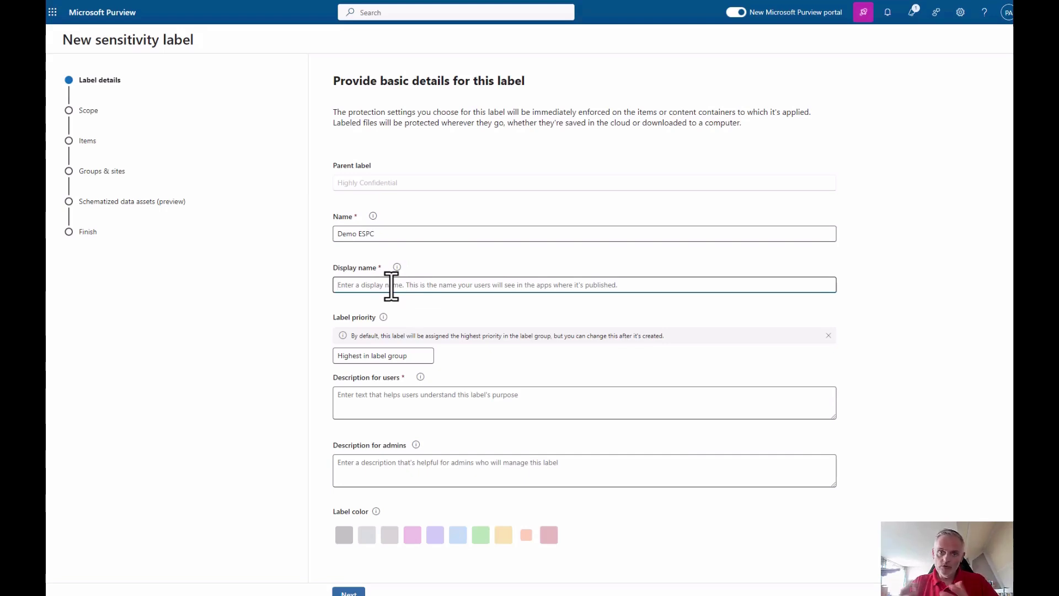
left_click_drag(387, 234, 303, 241)
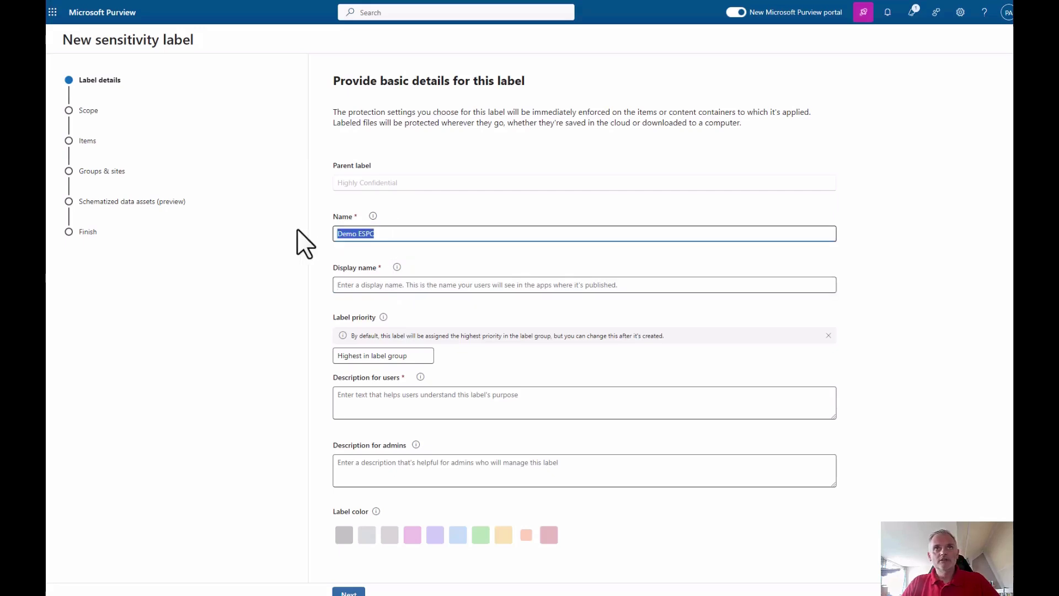
key("ctrl+c")
left_click(404, 285)
key("ctrl+v")
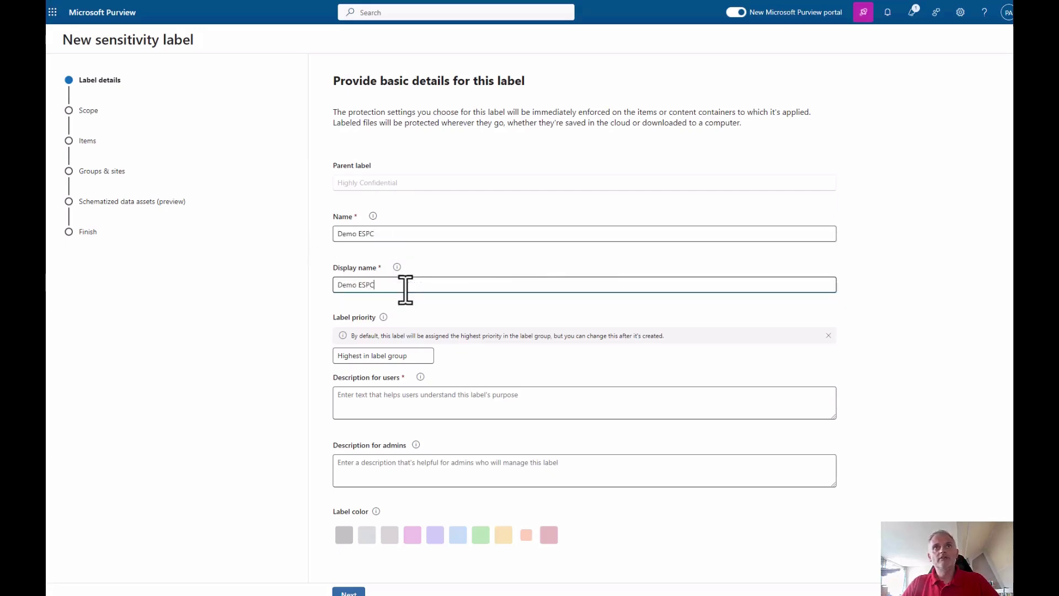
- Enter "This is a demo-label." as the description for users and proceed to the label's scope
left_click(389, 405)
type("This ")
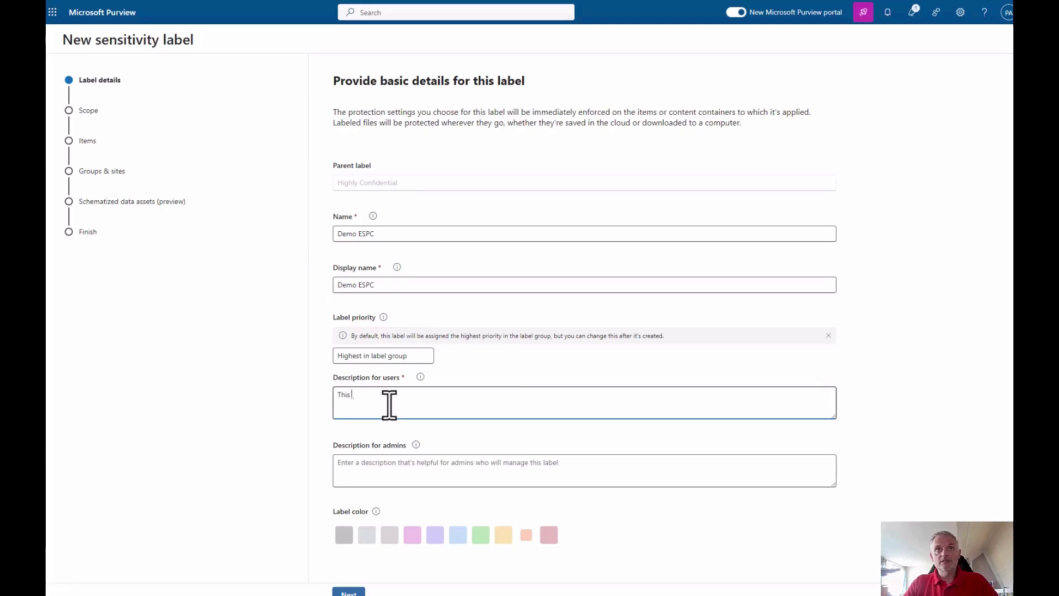
type("is a demo-label")
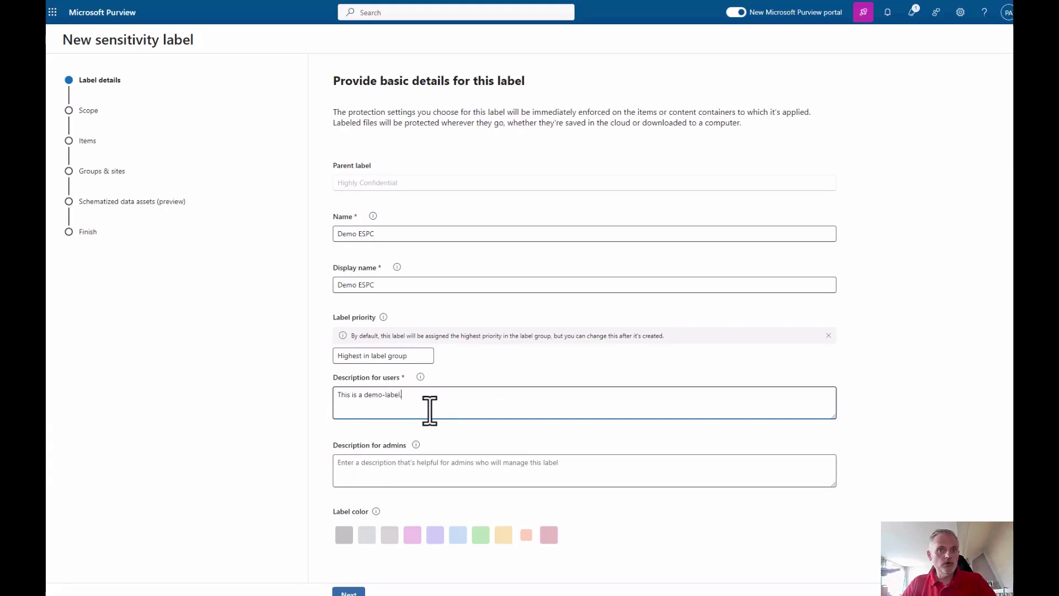
type(".")
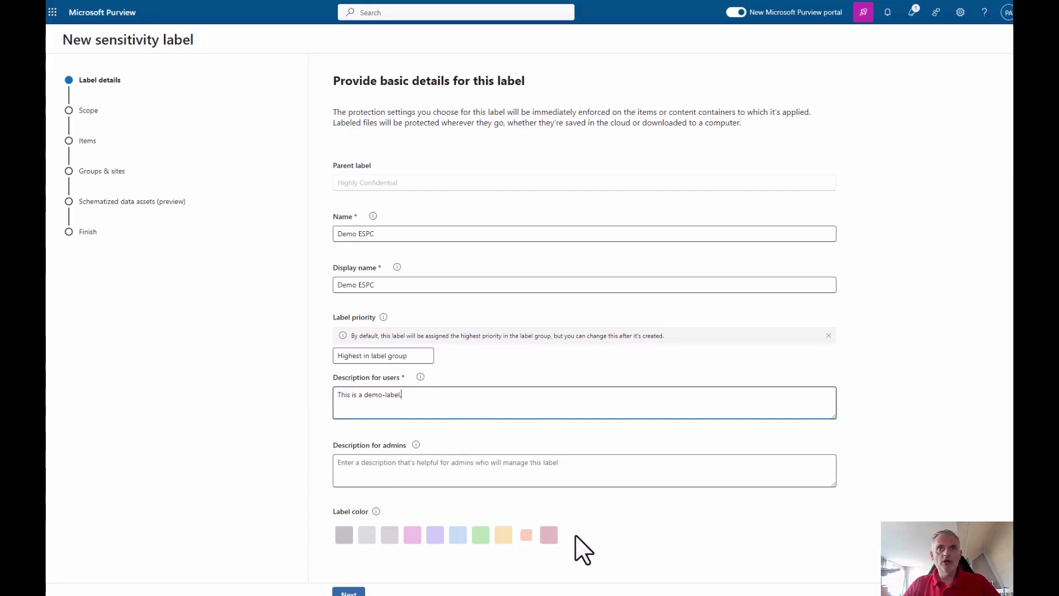
left_click(352, 591)
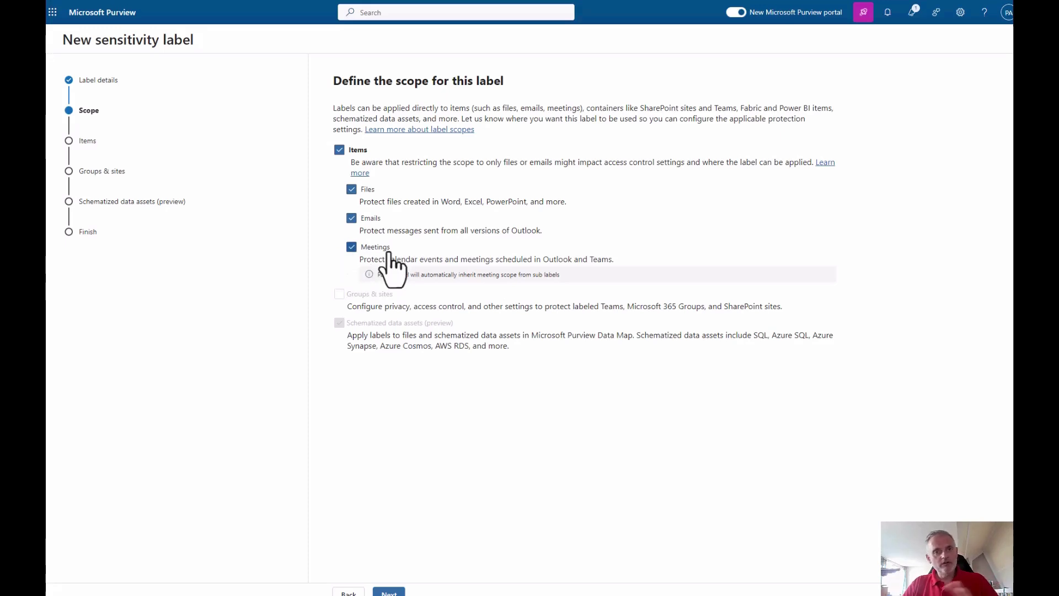
- Scope the label to files, emails and meetings, with Control access and Apply content marking as its protection settings
left_click(351, 246)
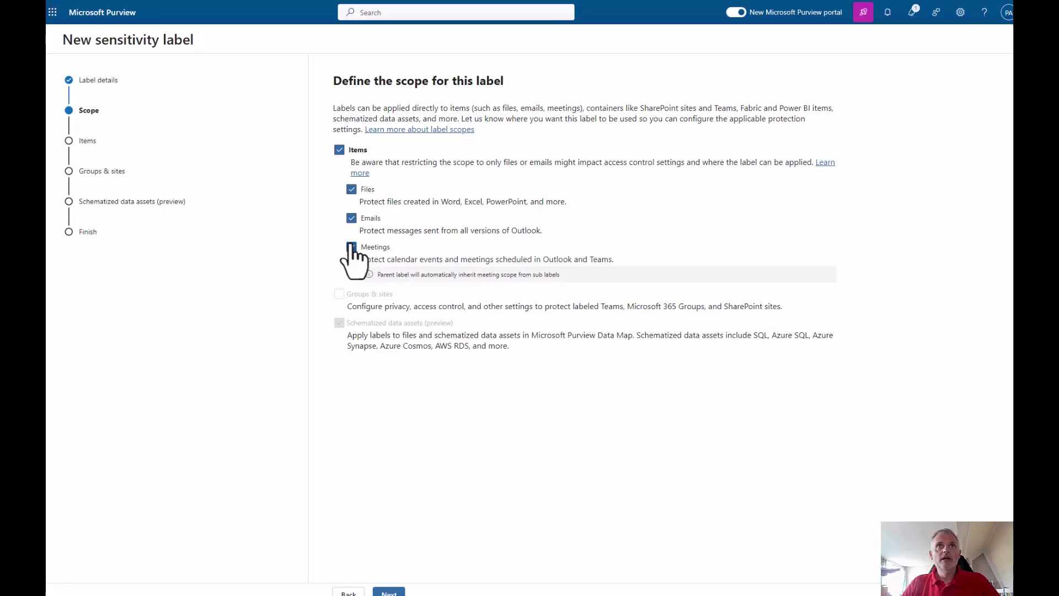
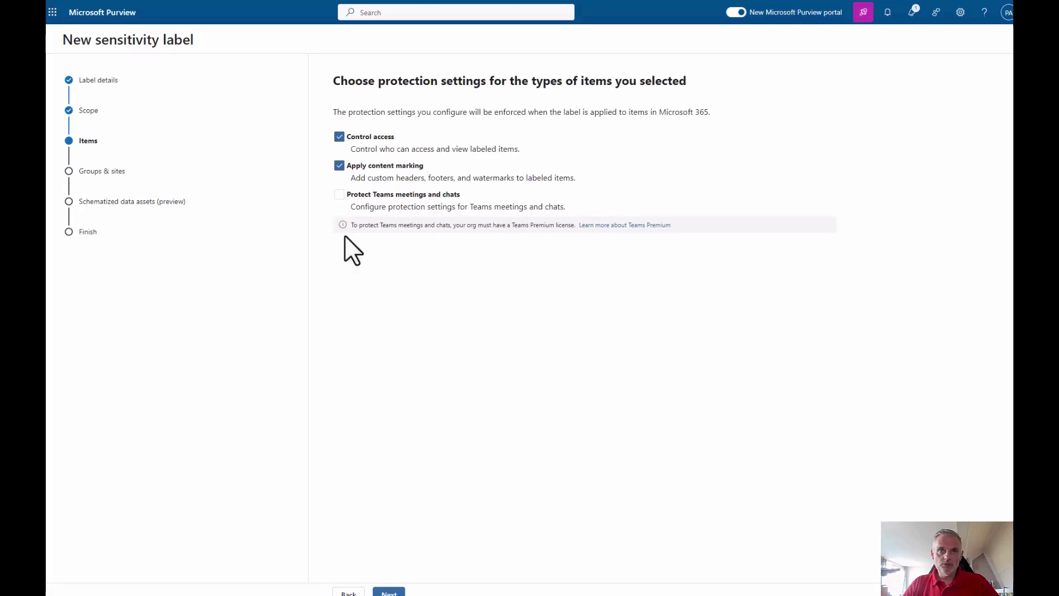
left_click(389, 592)
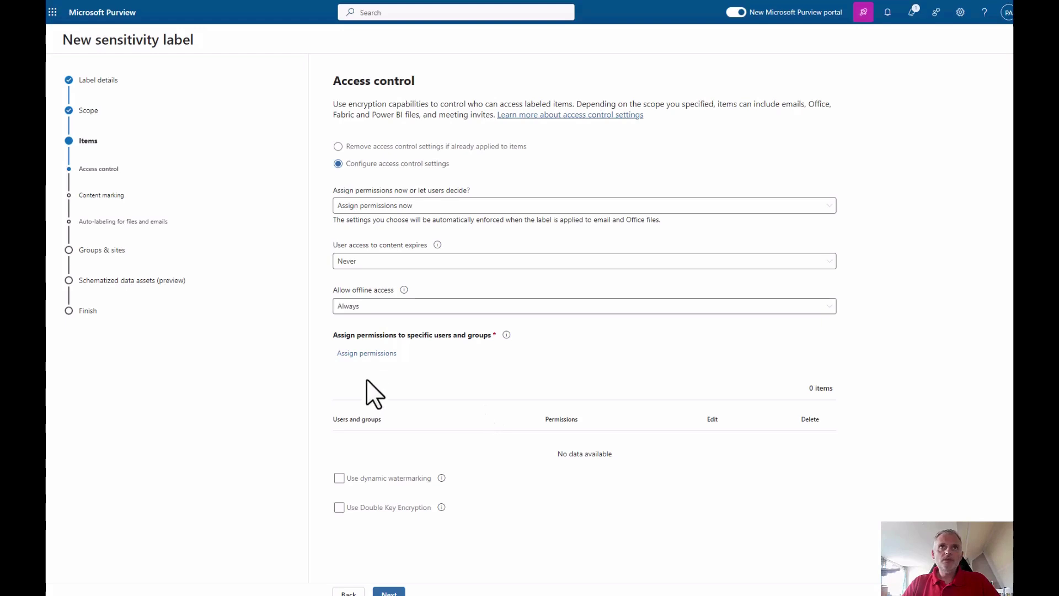
- Start a permission assignment for all users and groups in the organization
left_click(375, 356)
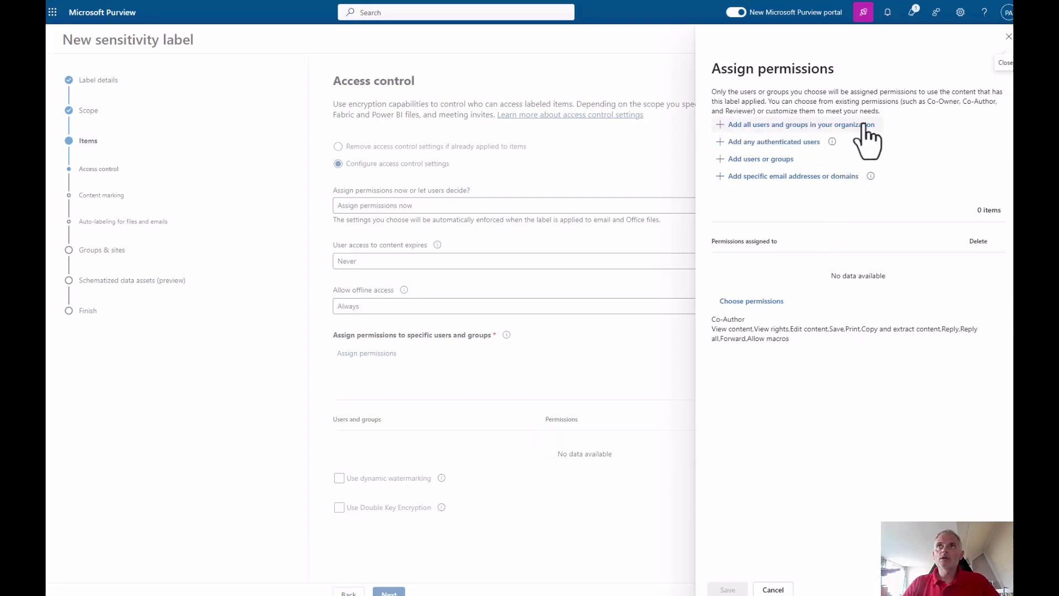
left_click(818, 126)
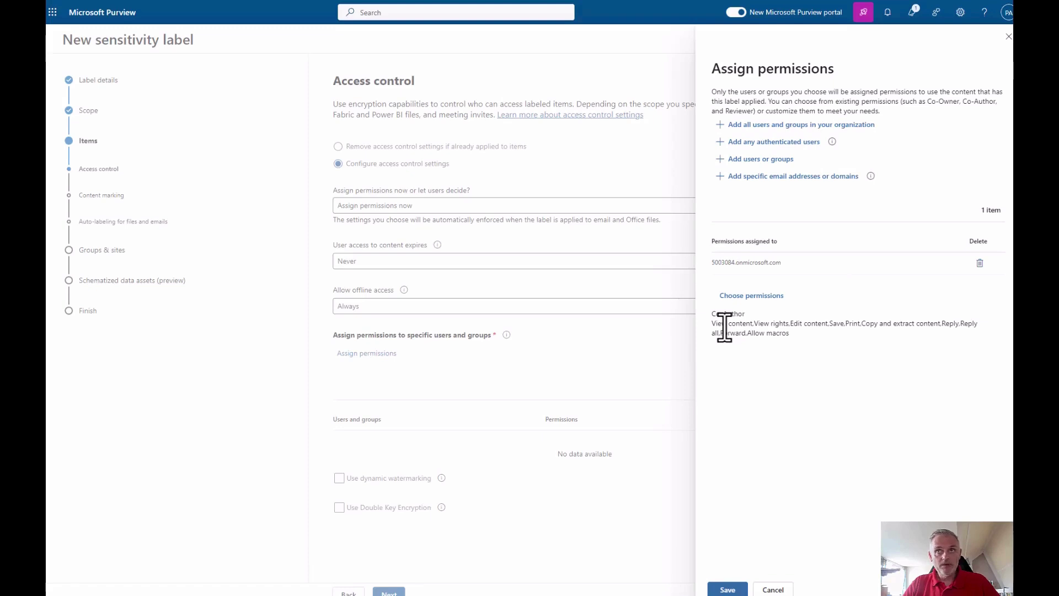
left_click(757, 297)
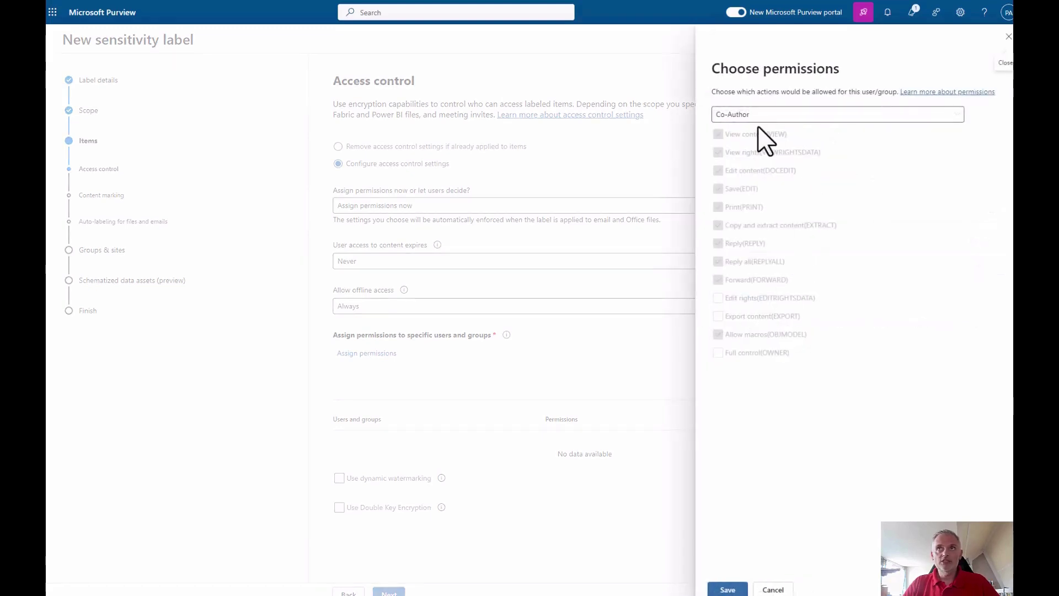
left_click(779, 117)
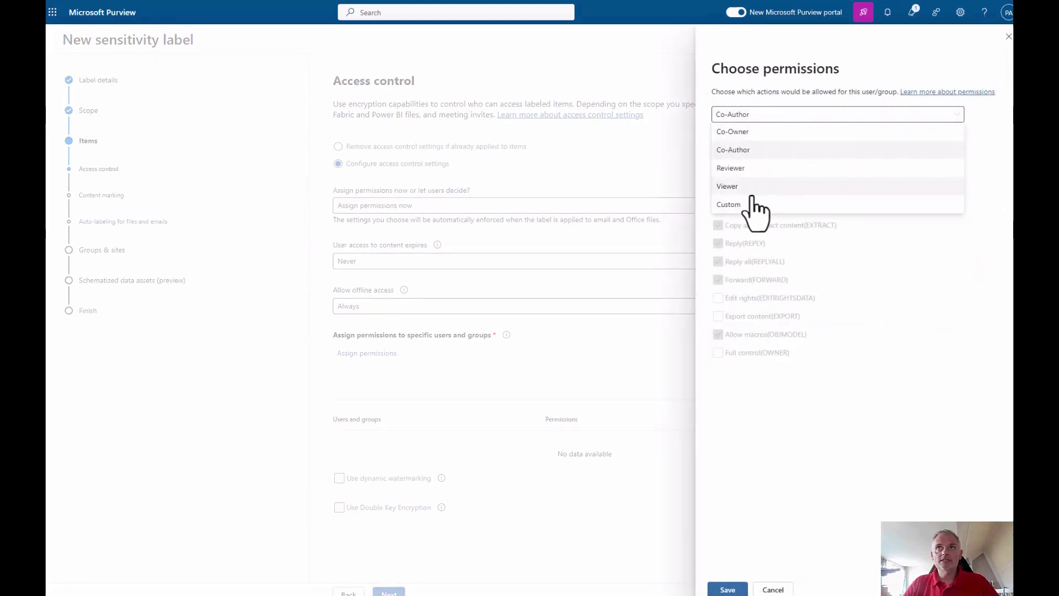
left_click(752, 192)
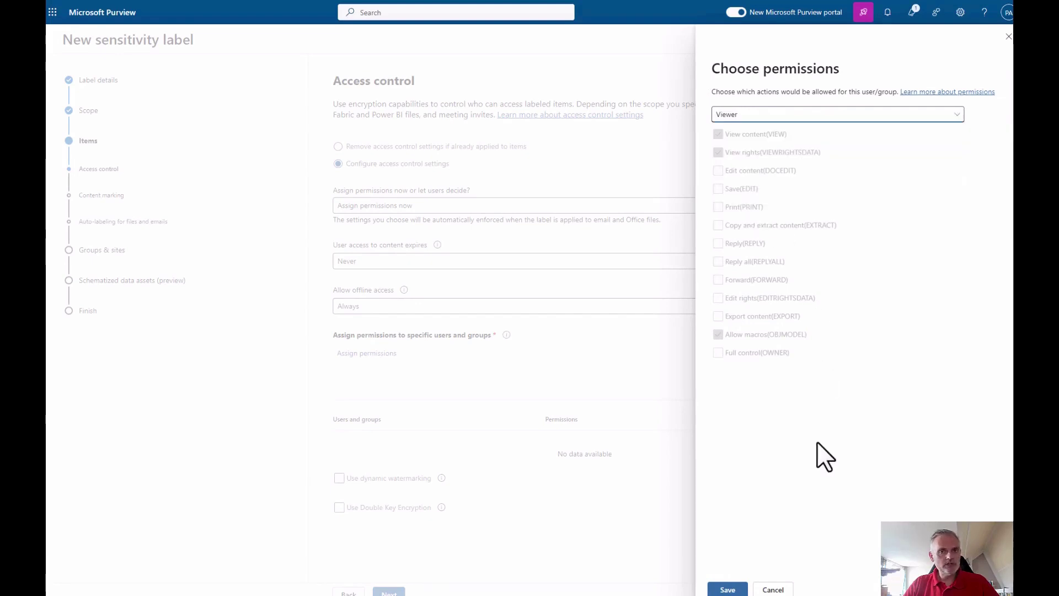
left_click(779, 589)
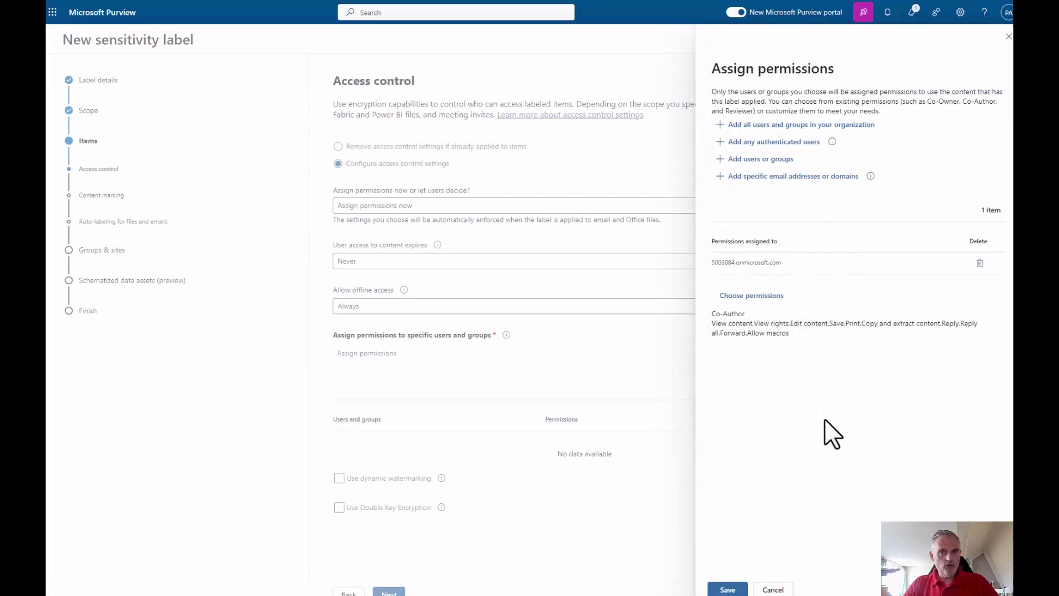
- Save the organization-wide Co-Author assignment and add the domain inspark.nl to a second permission assignment
left_click(739, 586)
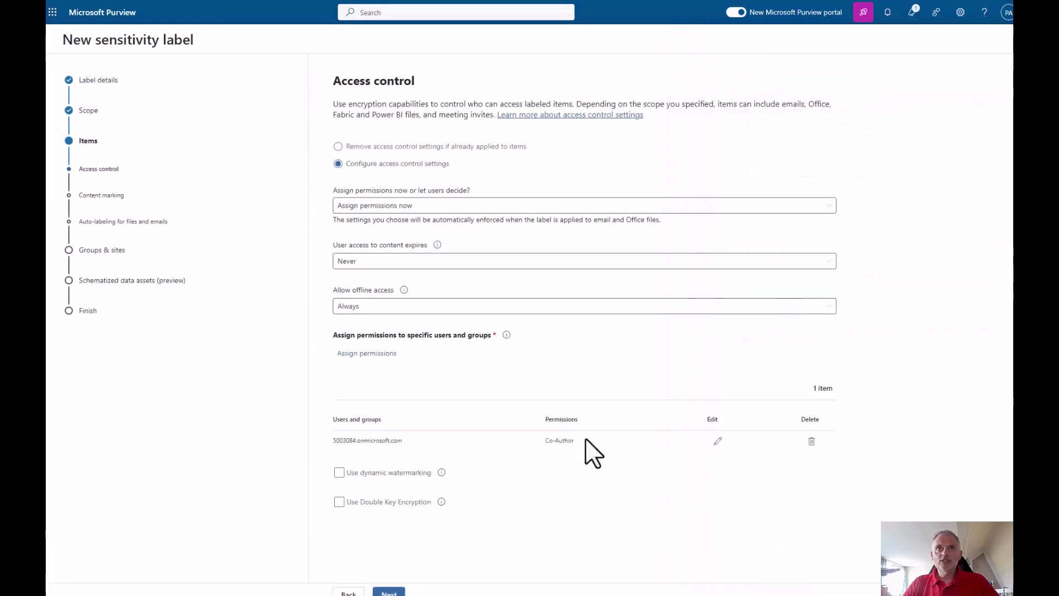
left_click(389, 355)
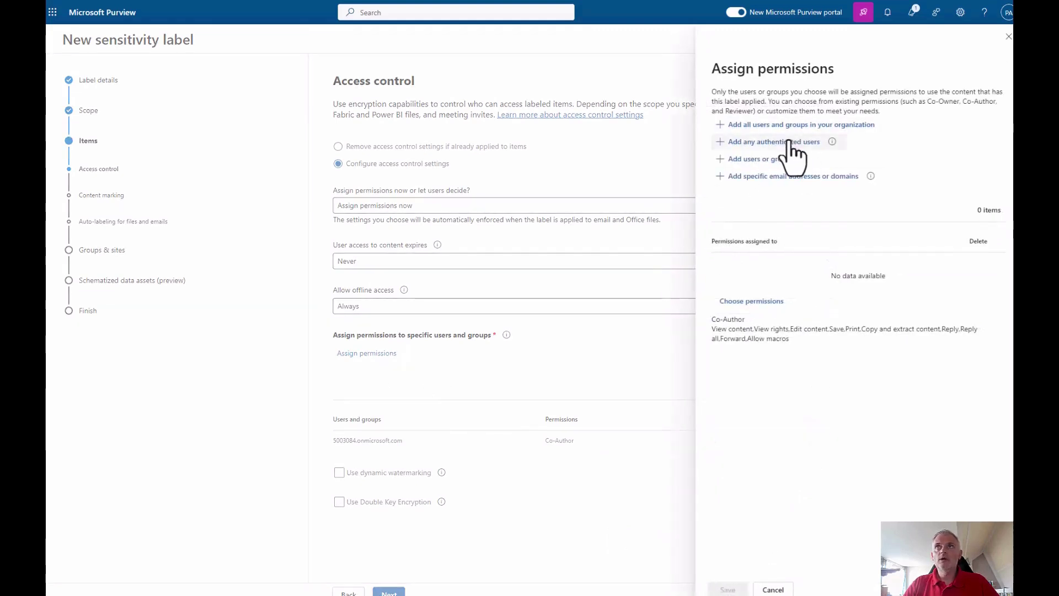
left_click(765, 177)
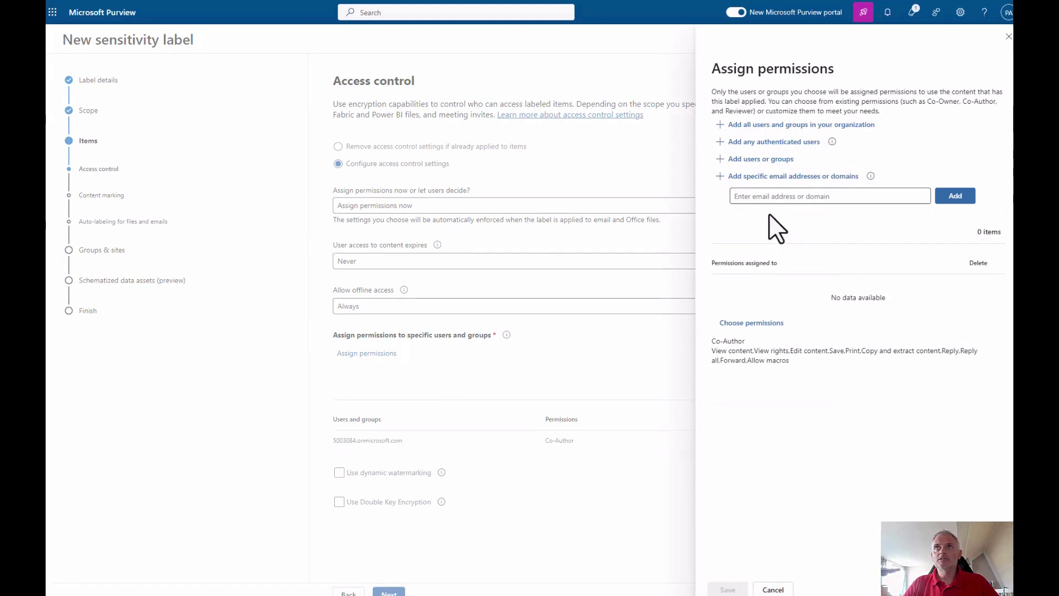
left_click(778, 197)
type("in")
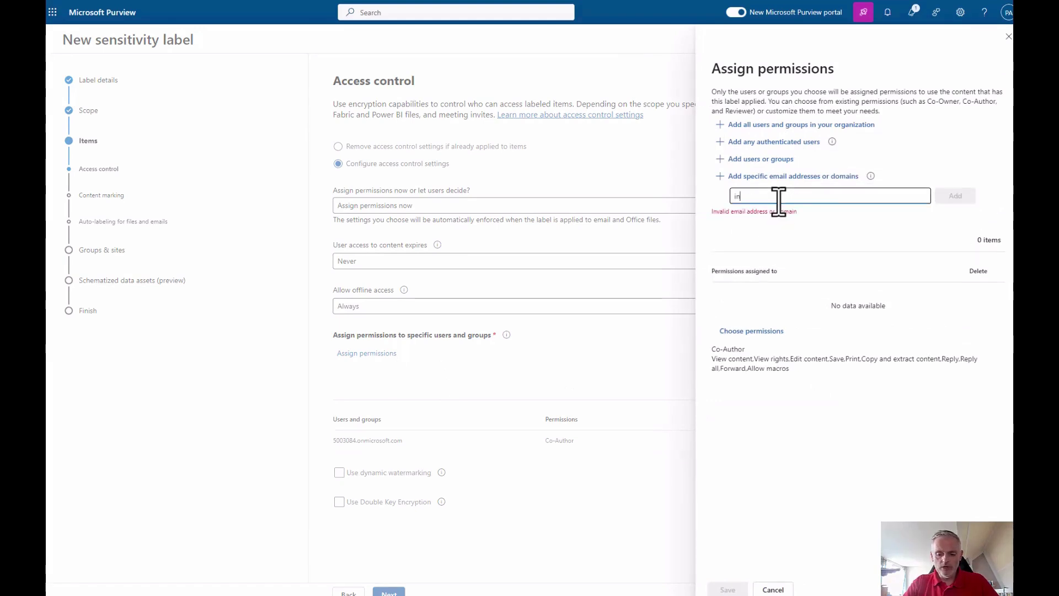
type("spark.nl")
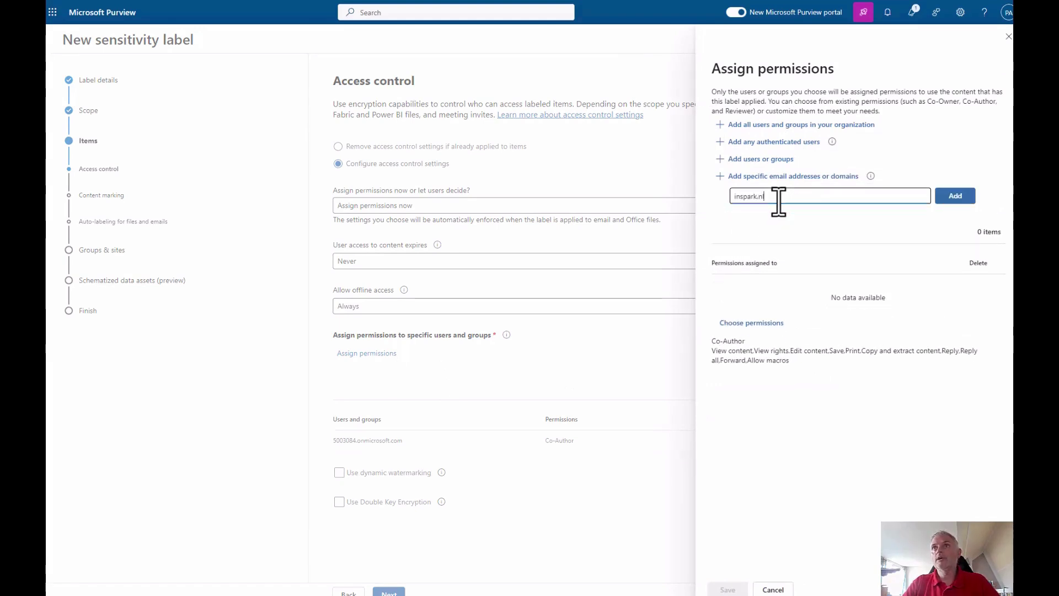
left_click(956, 199)
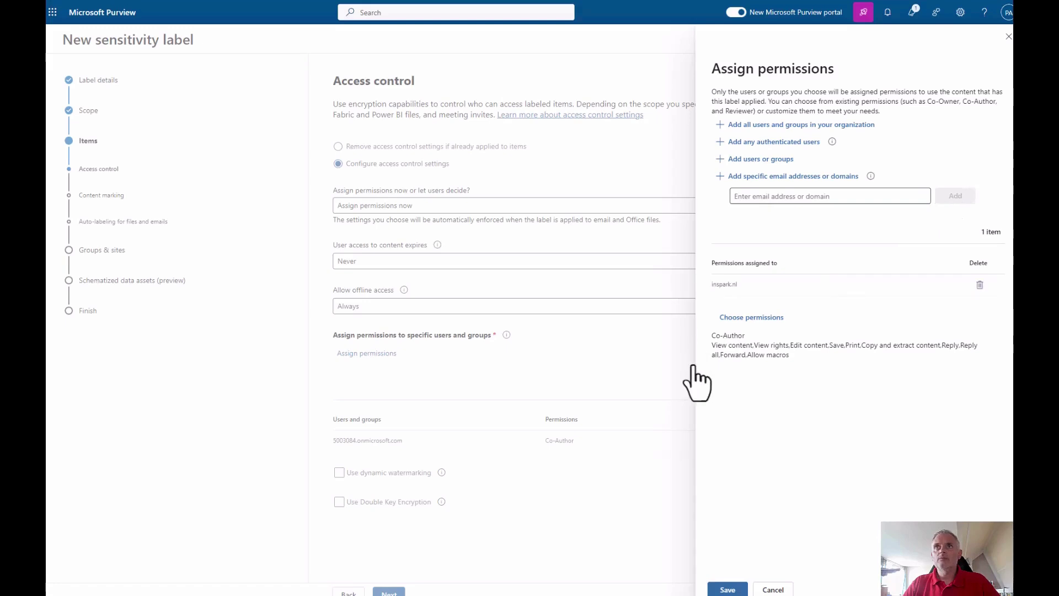
- Give the inspark.nl domain Reviewer permissions and save the assignment
left_click(763, 323)
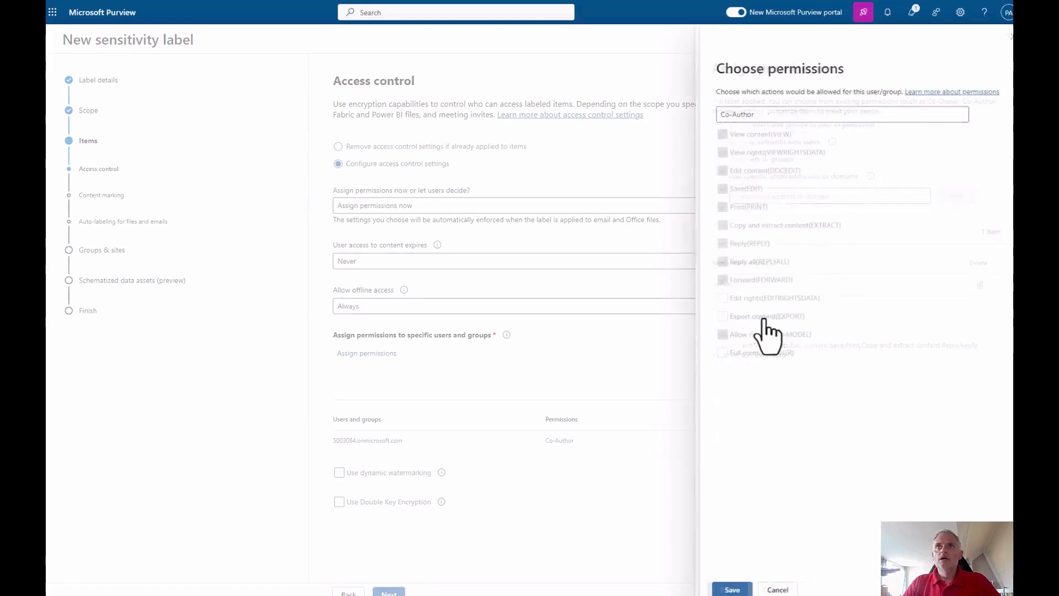
left_click(759, 115)
left_click(750, 170)
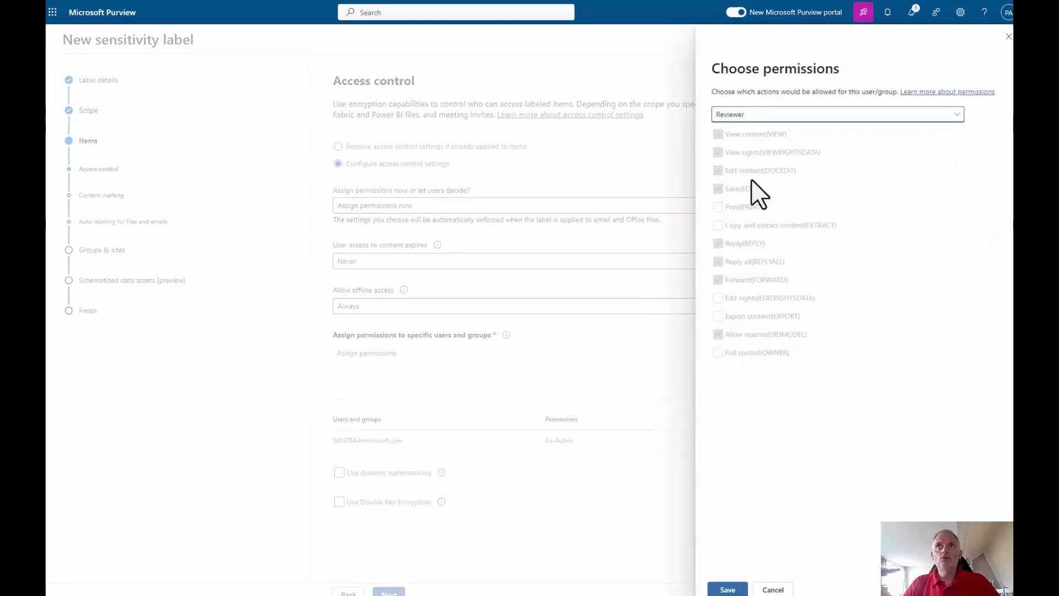
left_click(727, 589)
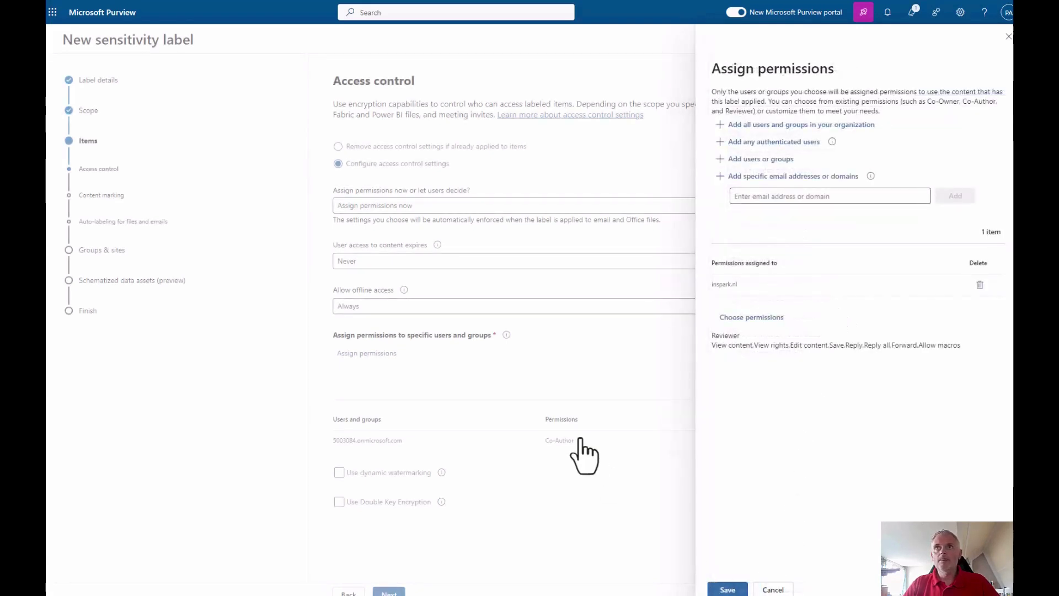
left_click(730, 589)
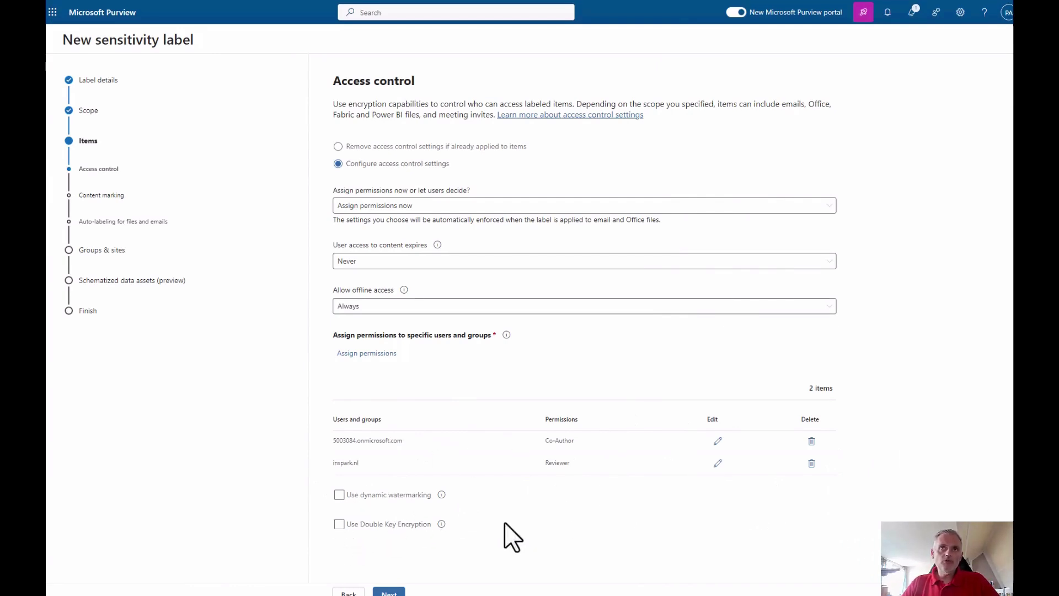
- Try expiring user access a number of days after the label is applied, and restore the expiry to Never
left_click(435, 263)
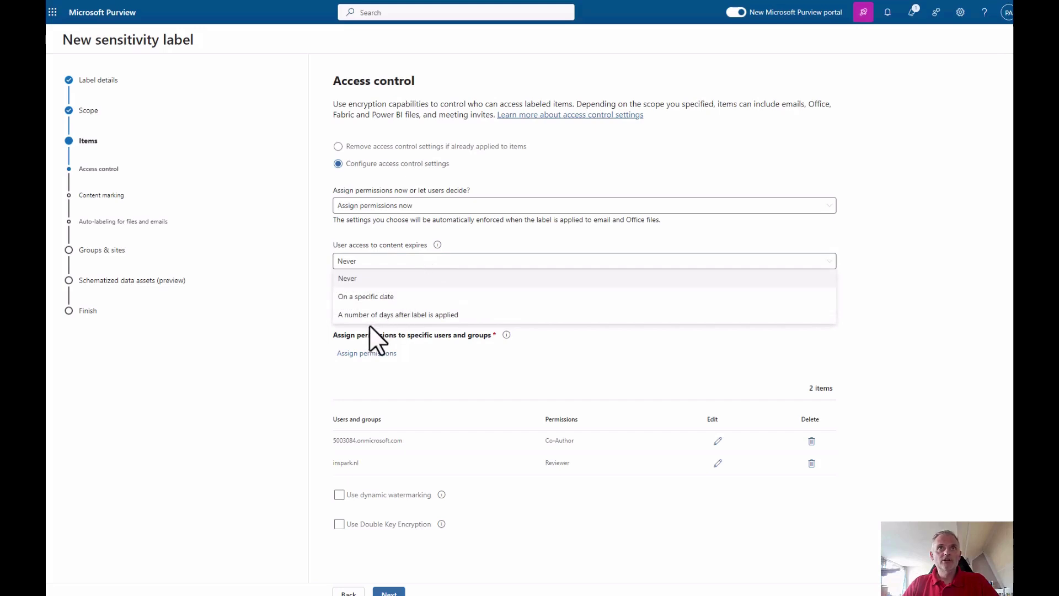
left_click(386, 315)
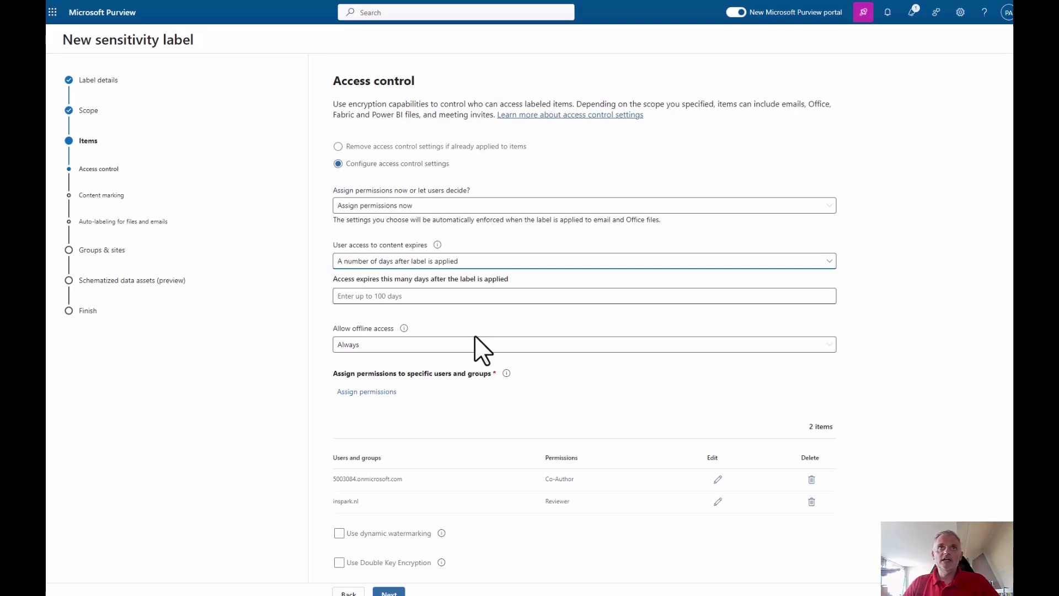
left_click(468, 265)
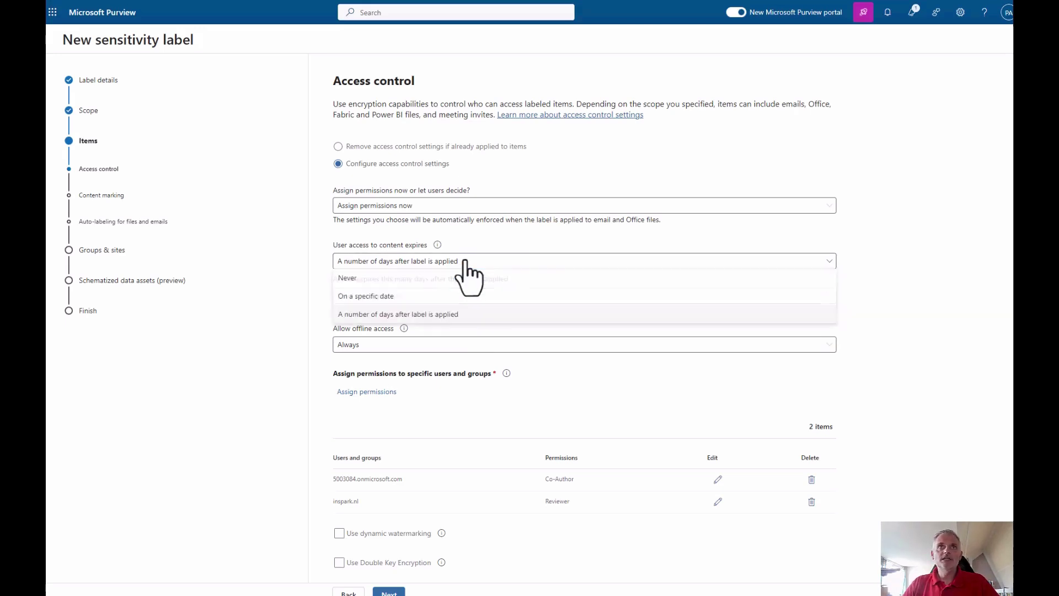
left_click(373, 280)
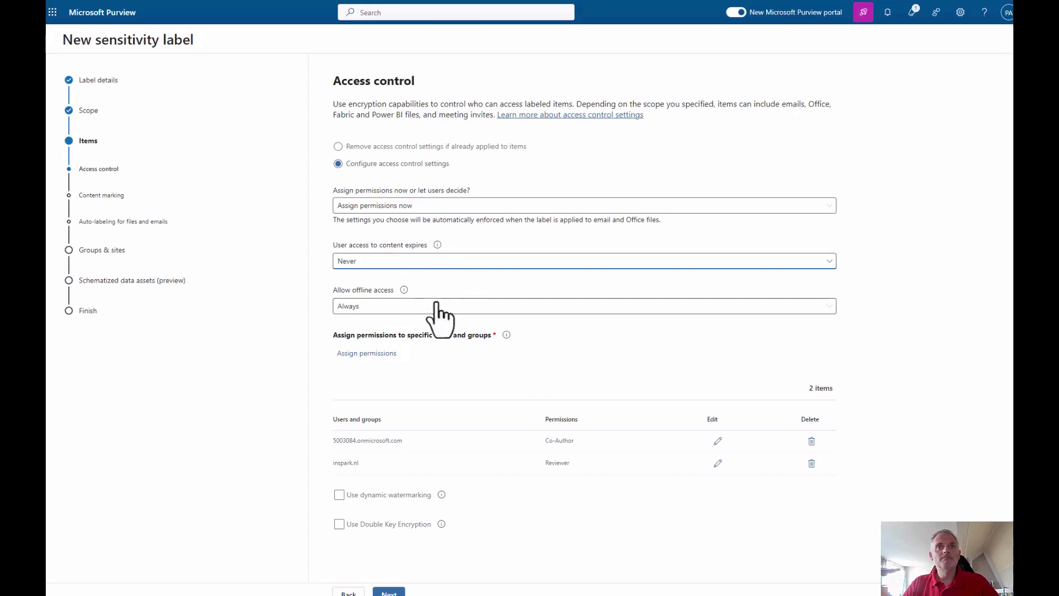
- Try Never for offline access, restore it to Always, and proceed to content marking
left_click(458, 310)
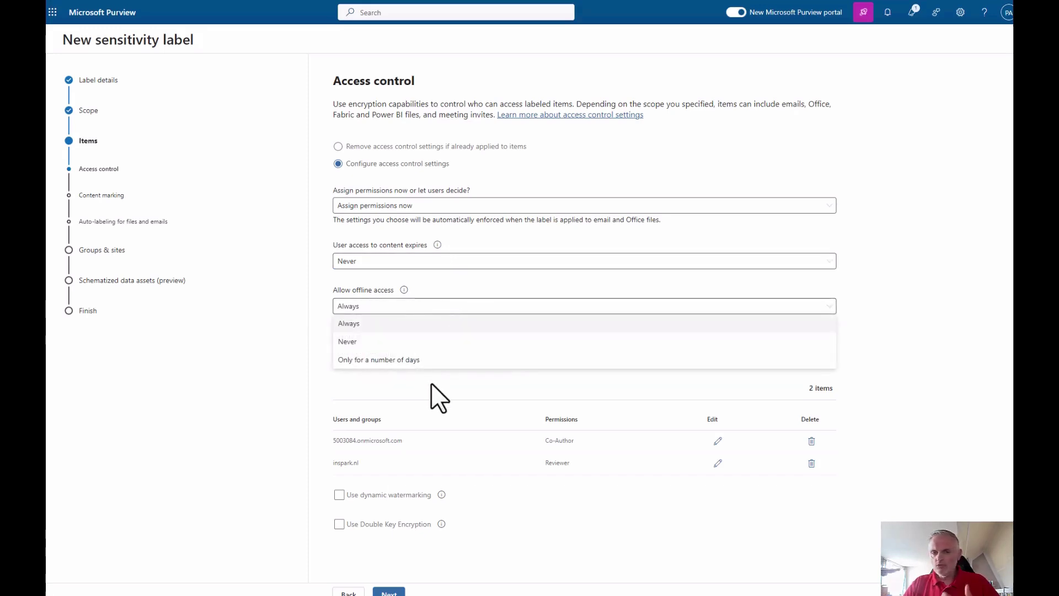
left_click(362, 346)
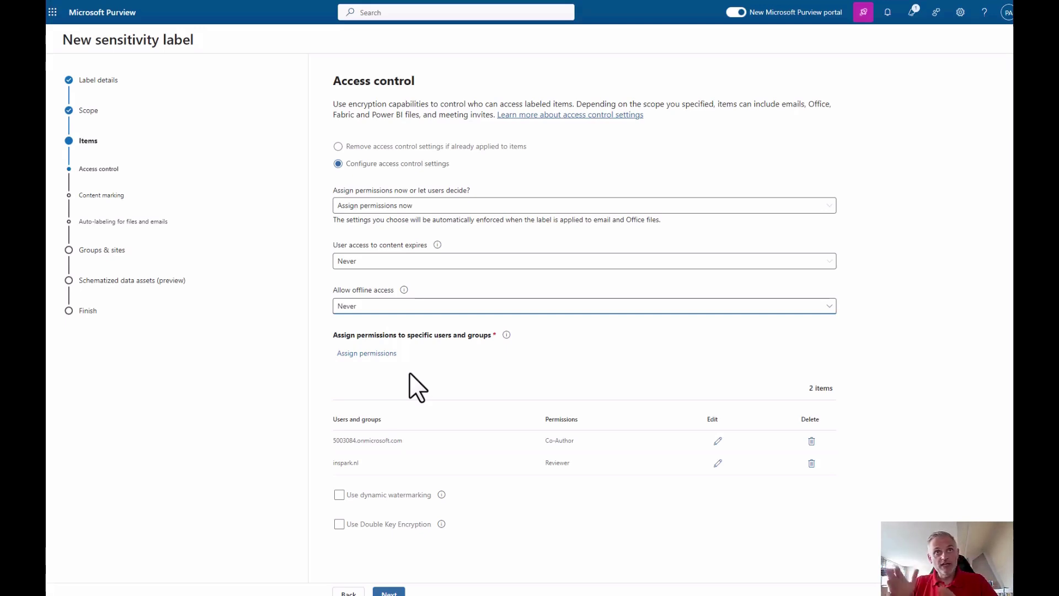
left_click(457, 309)
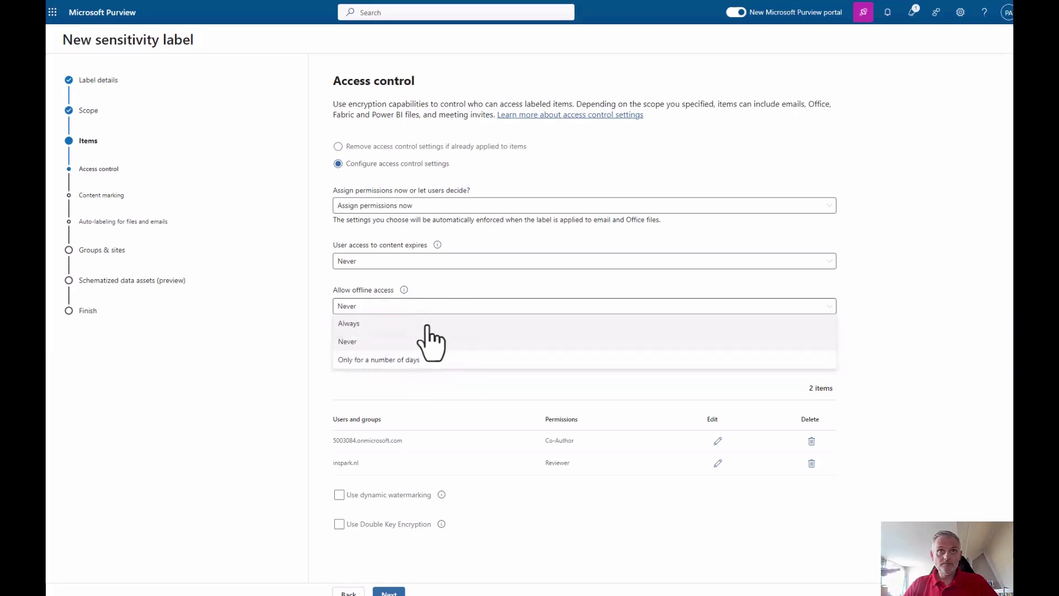
left_click(424, 323)
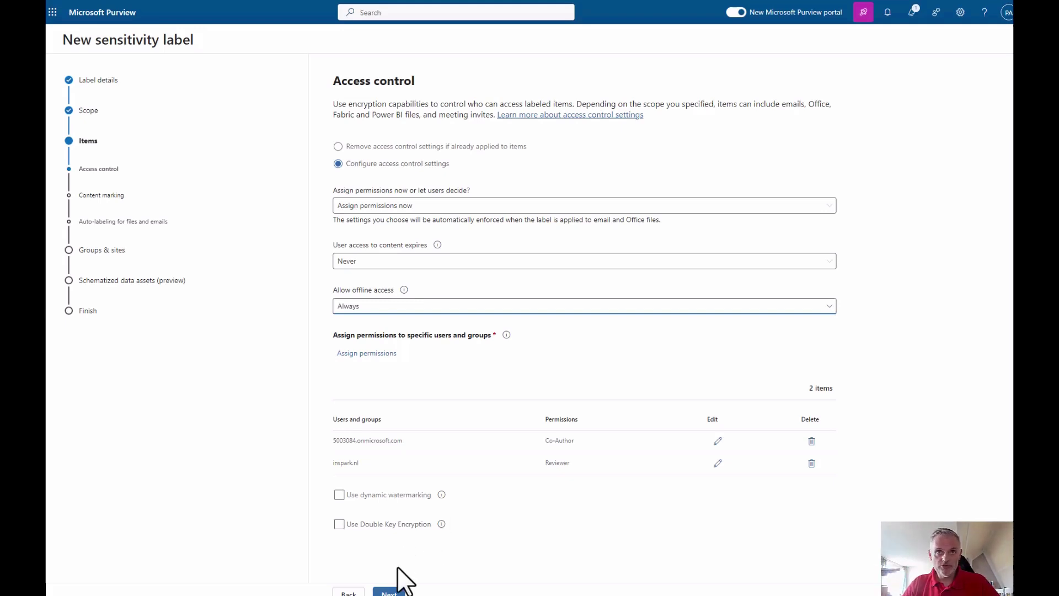
left_click(396, 594)
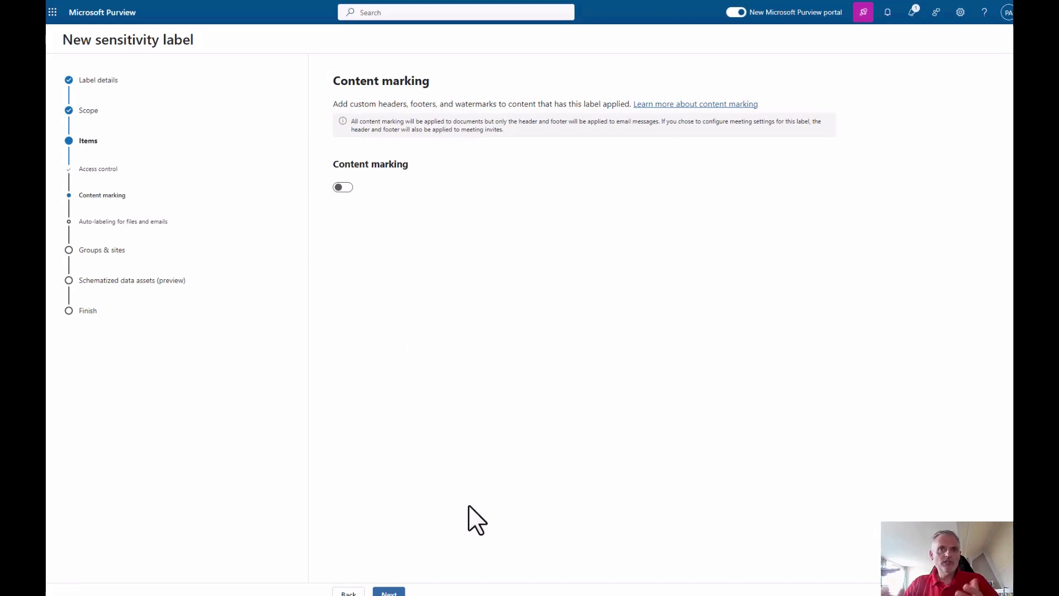
- Try to use content marking with a footer, and turn content marking off
left_click(348, 188)
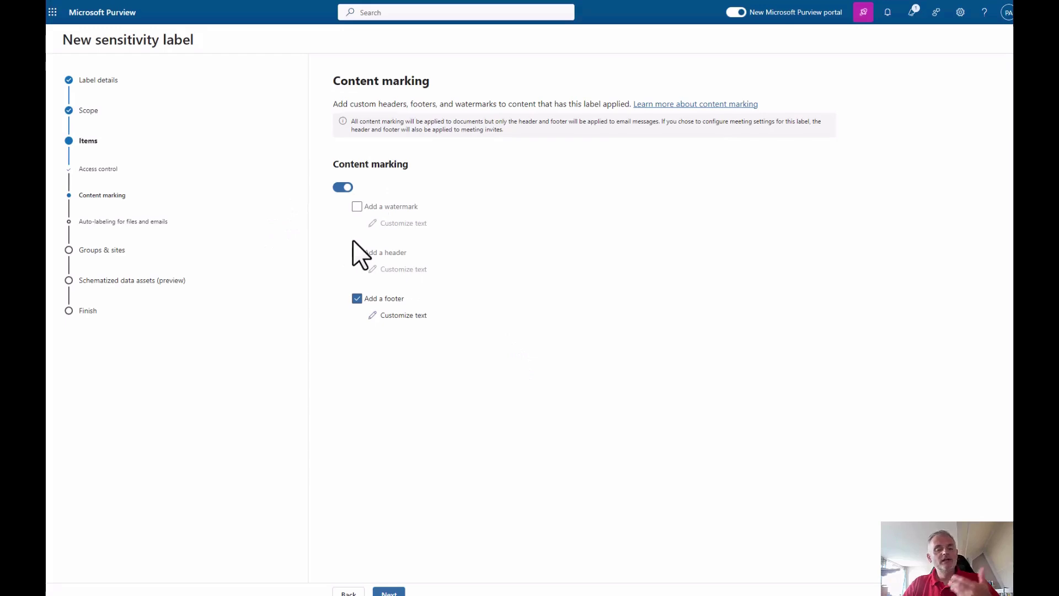
left_click(393, 593)
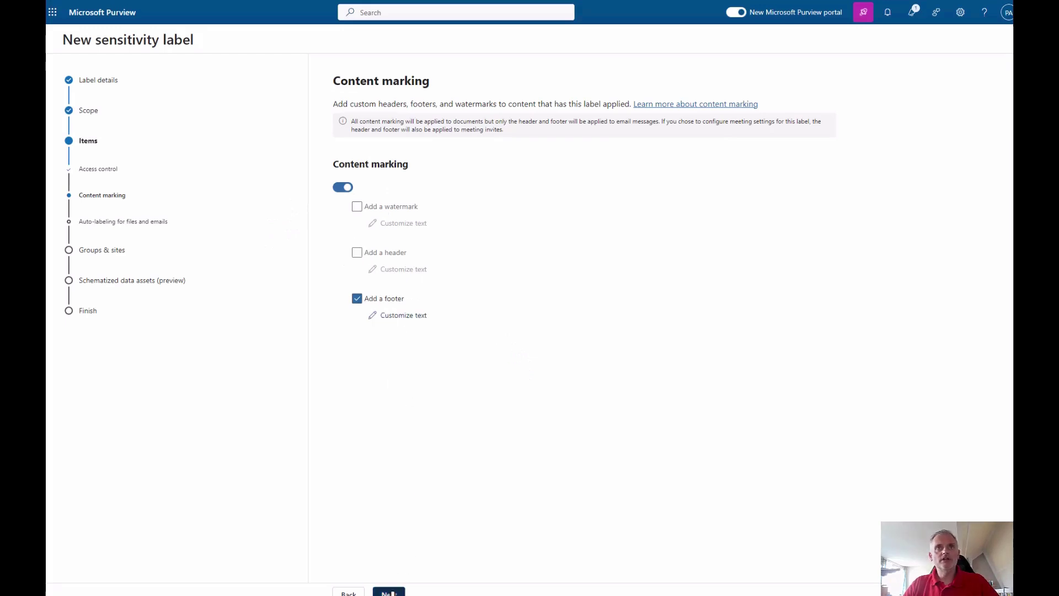
left_click(573, 322)
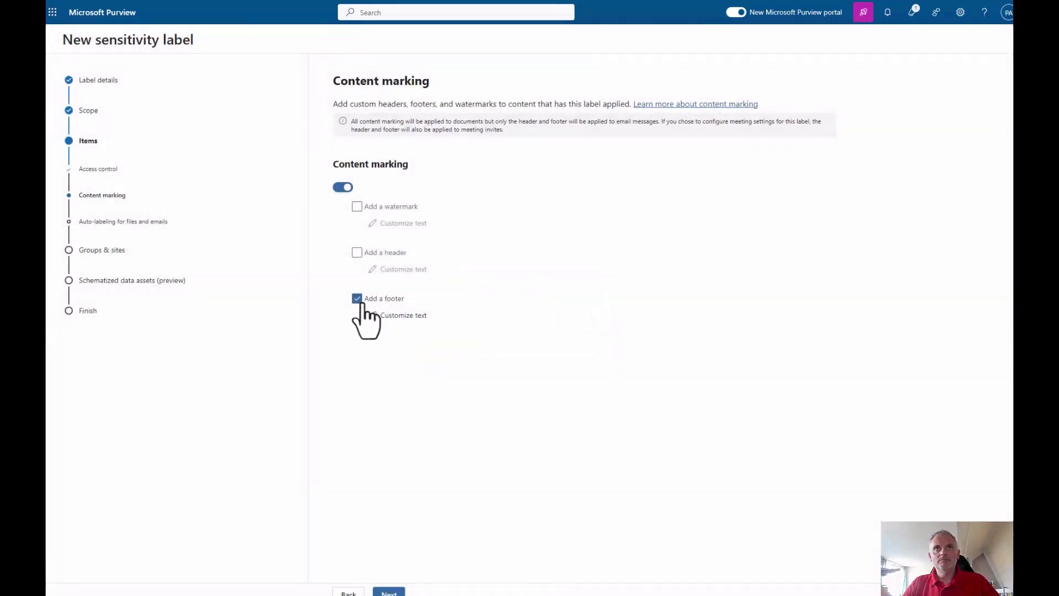
left_click(357, 299)
left_click(343, 187)
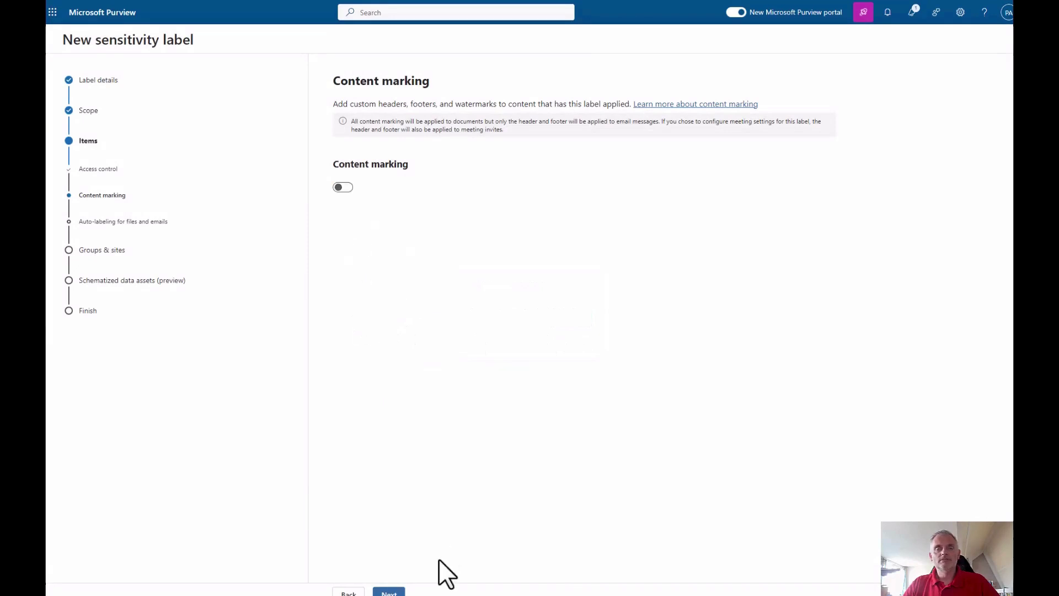
- Proceed past content marking, auto-labeling, groups and sites, and schematized data assets without enabling any of their settings
left_click(395, 594)
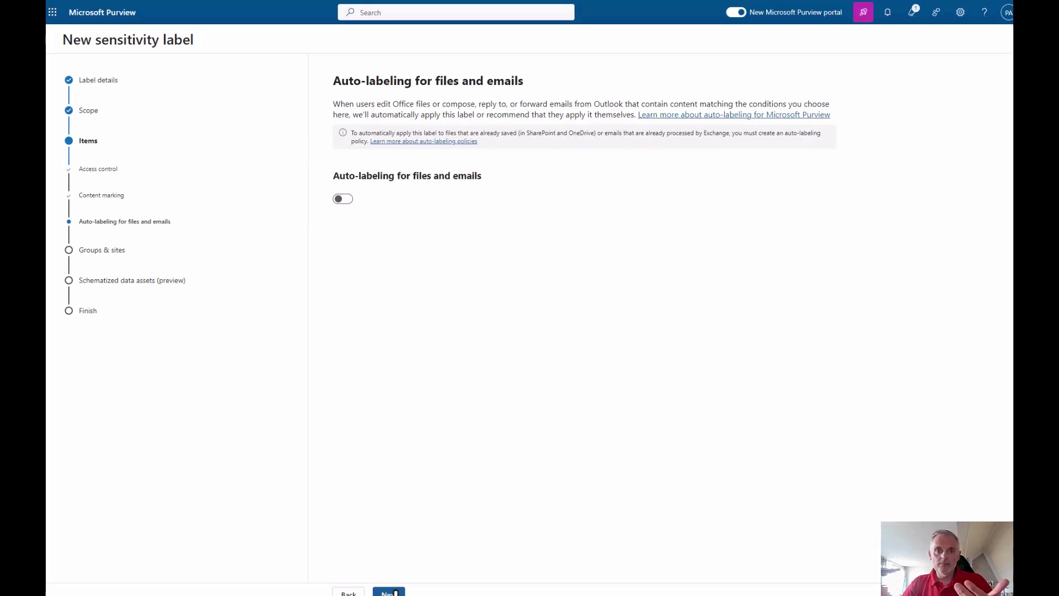
left_click(395, 593)
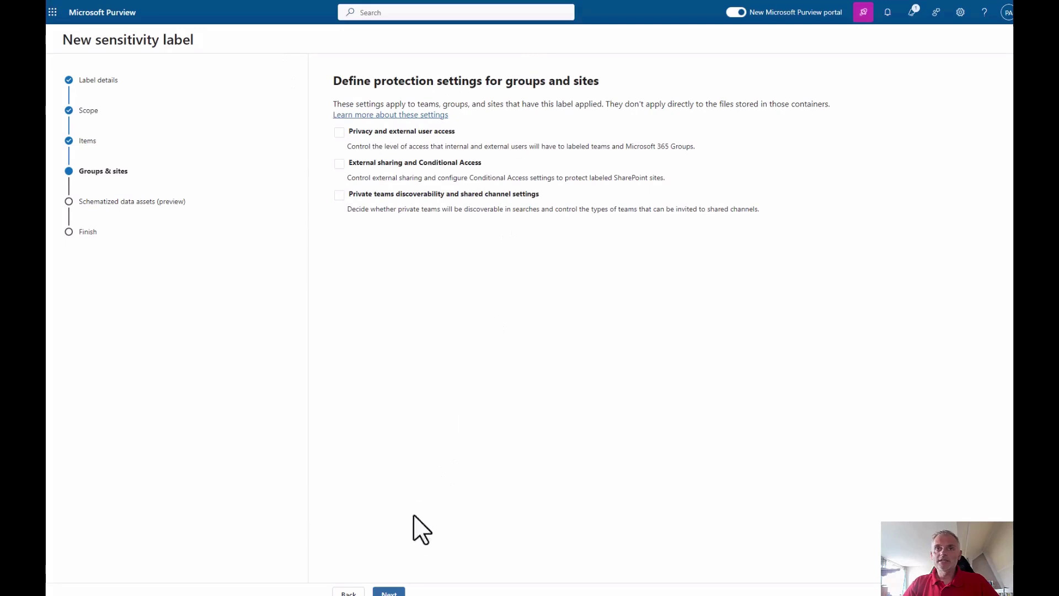
left_click(395, 593)
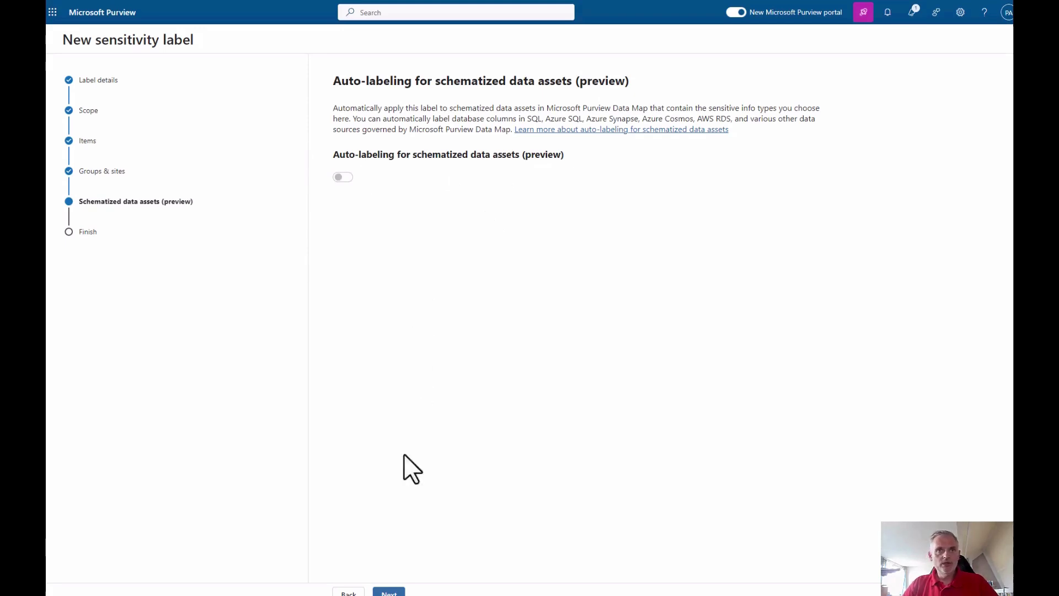
left_click(389, 592)
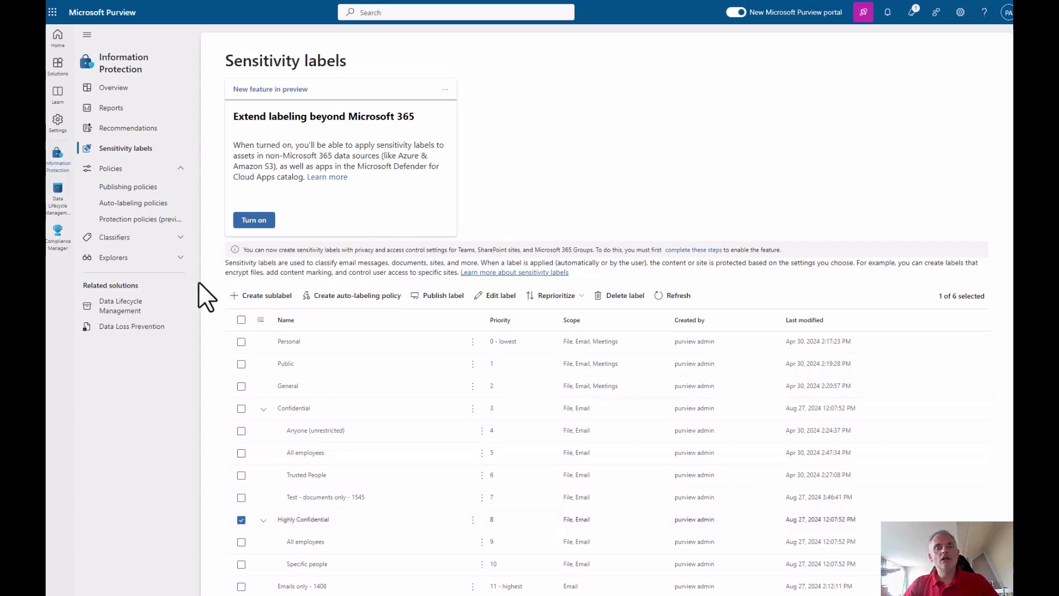
- Open the Global label publishing policy for editing
left_click(116, 188)
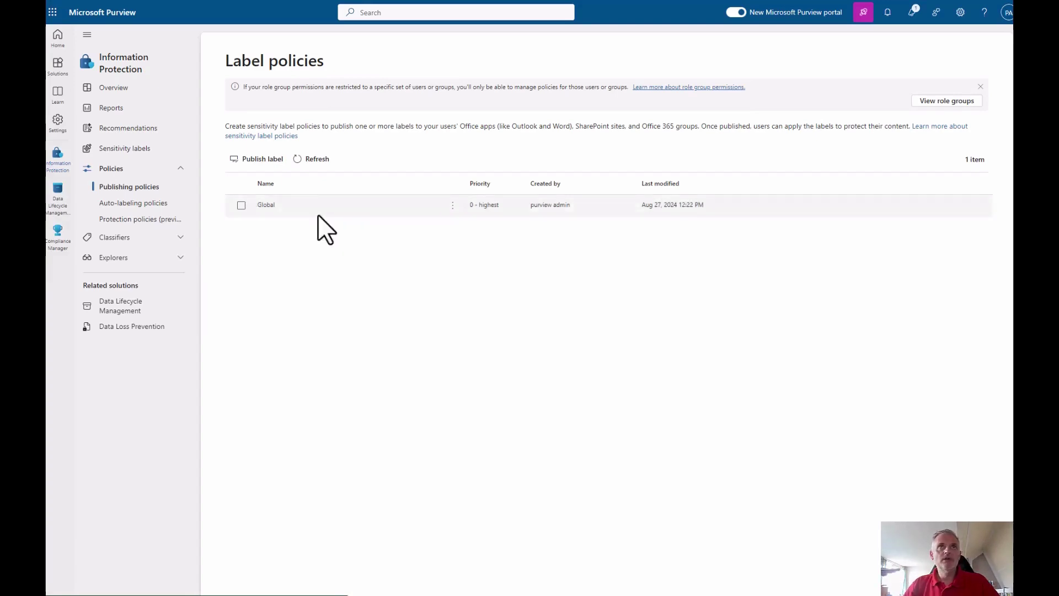
left_click(272, 208)
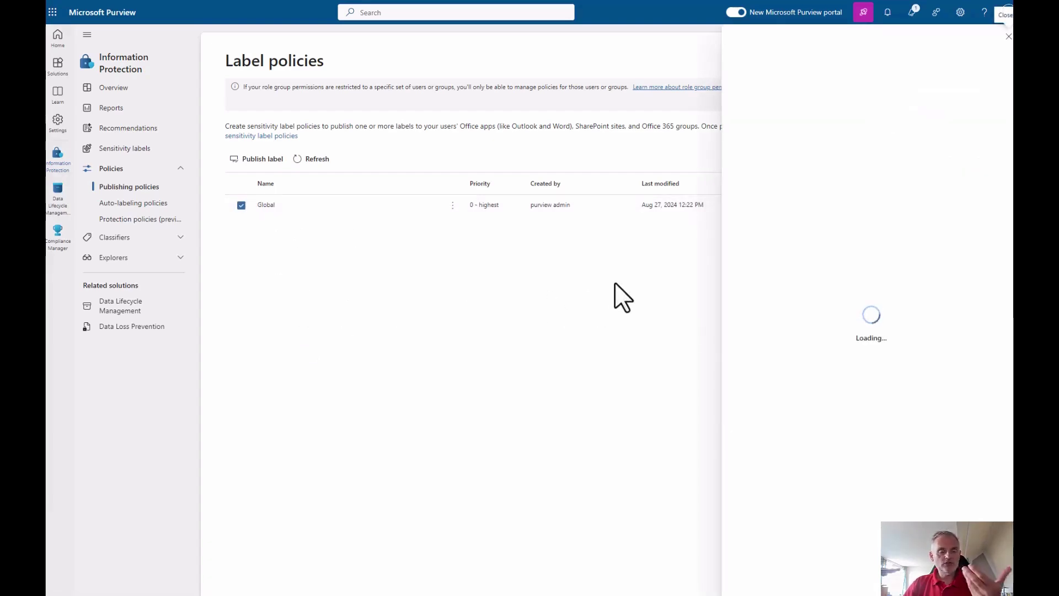
left_click(770, 128)
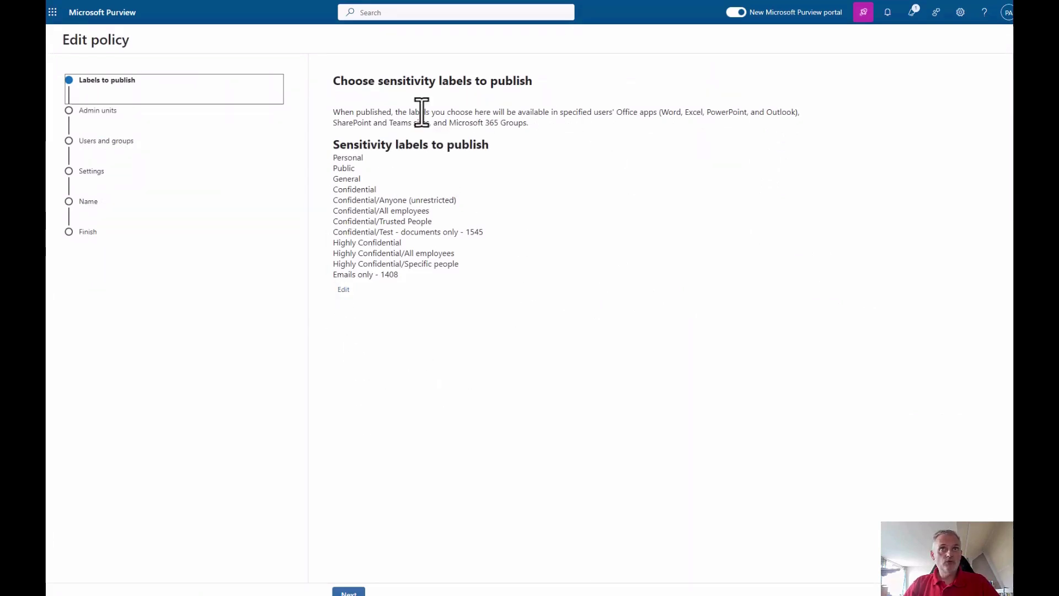
- Try to remove the Emails only - 1408 and Confidential/Test - documents only - 1545 labels from the labels to publish
left_click(343, 290)
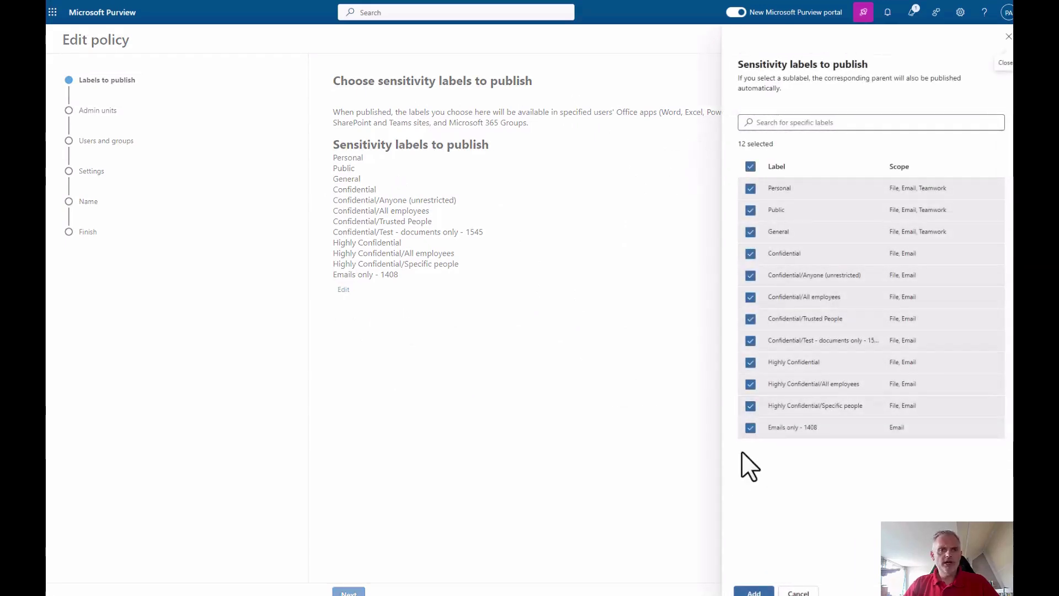
left_click(751, 430)
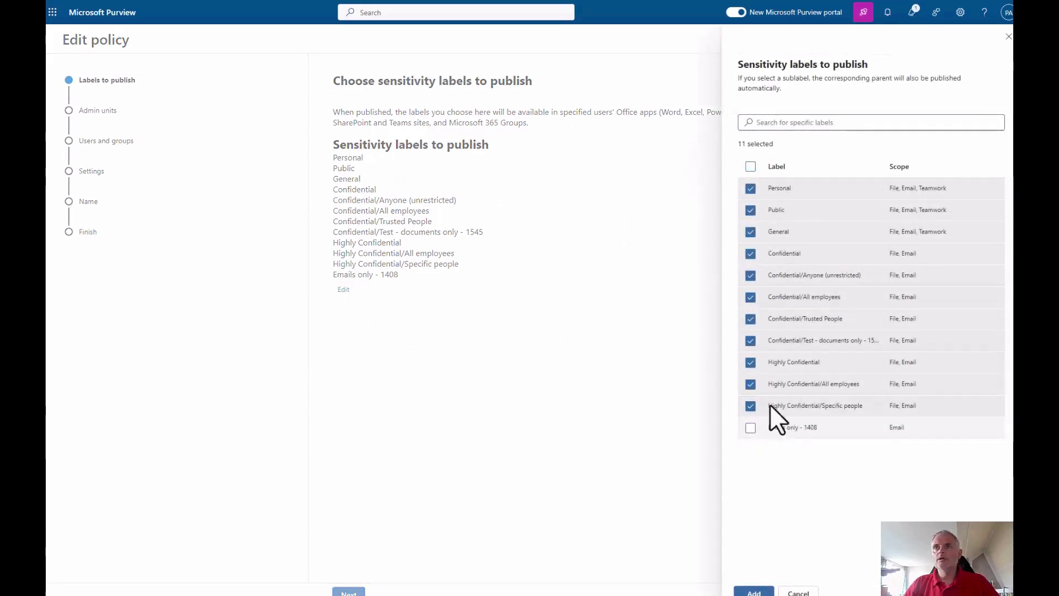
left_click(750, 341)
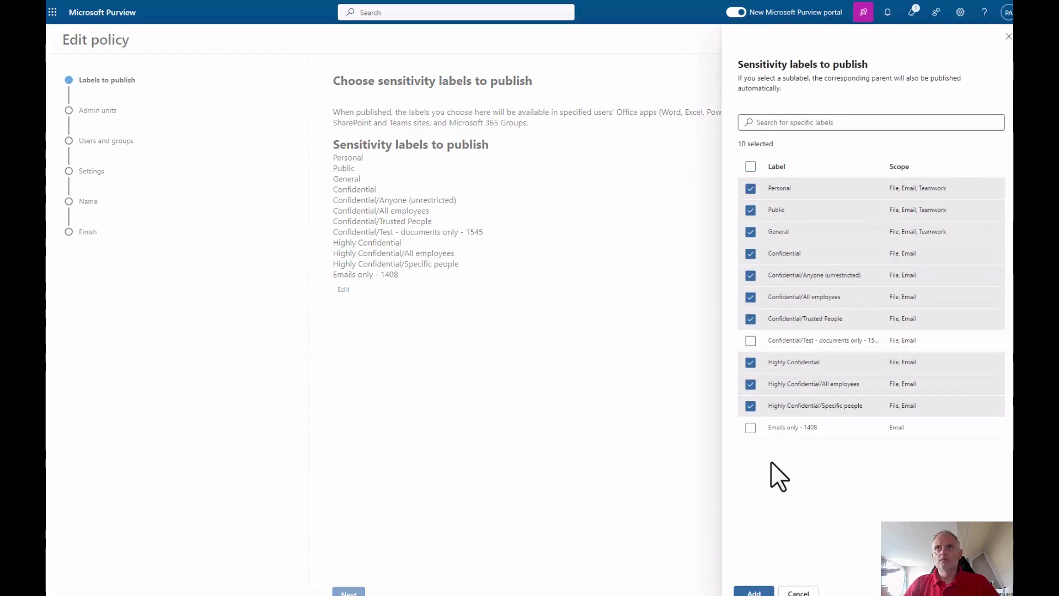
left_click(754, 591)
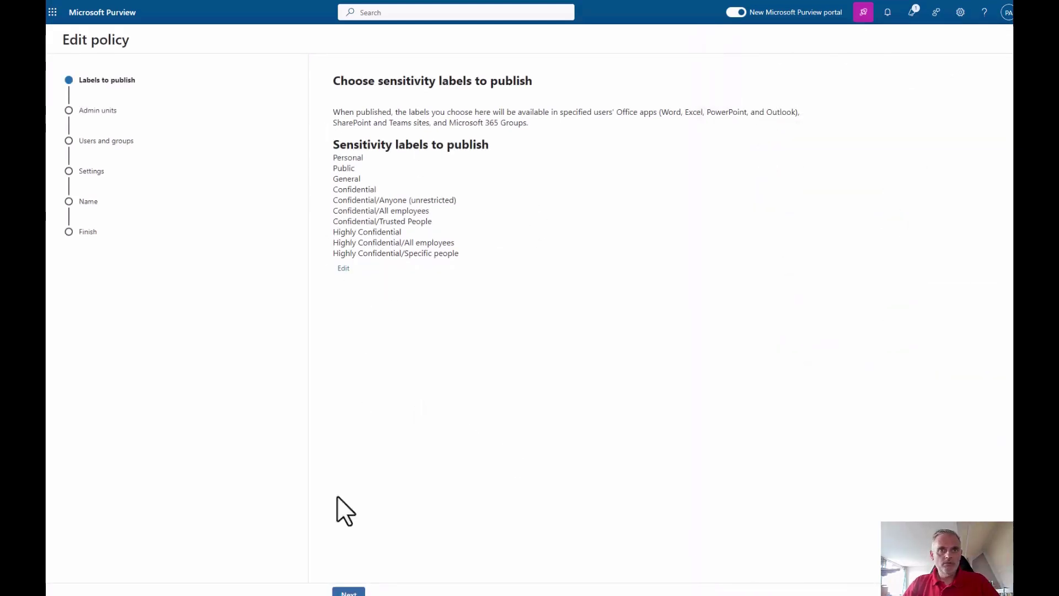
- Proceed to the policy settings, keeping Full directory for admin units and All users & groups as the publishing scope
left_click(349, 592)
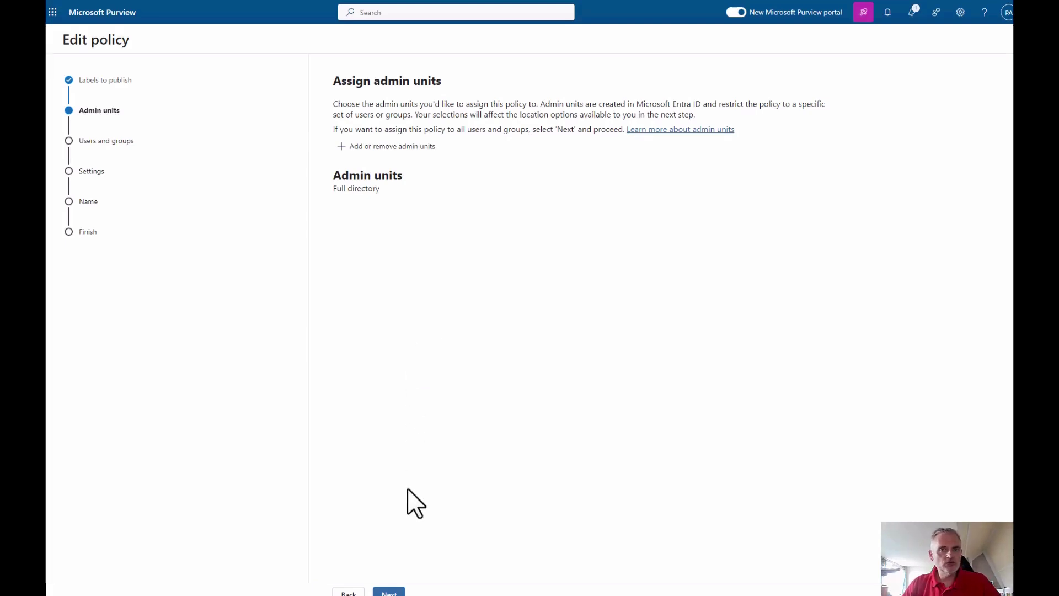
left_click(397, 594)
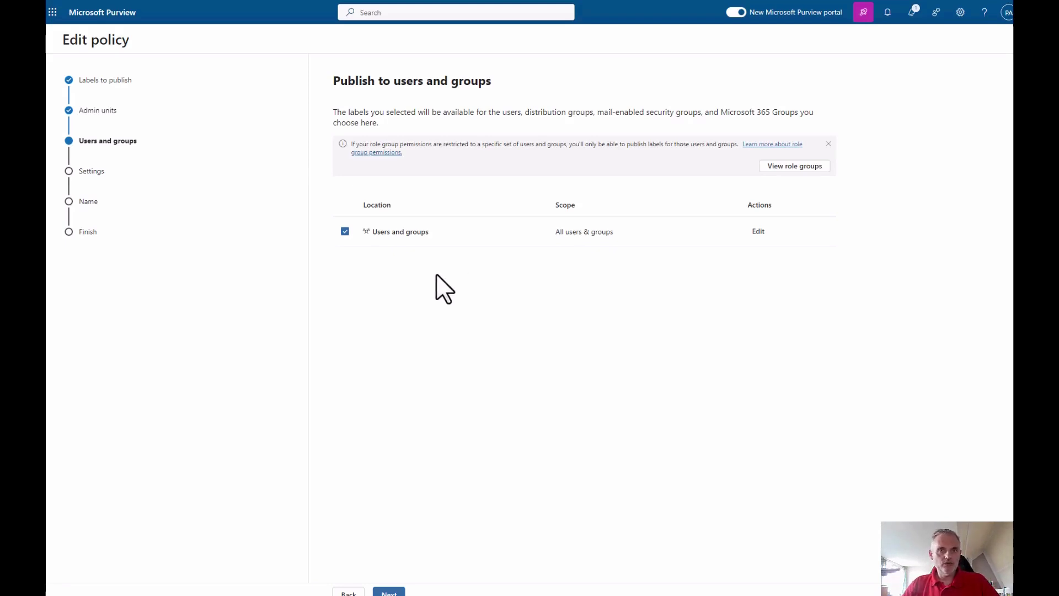
left_click(389, 593)
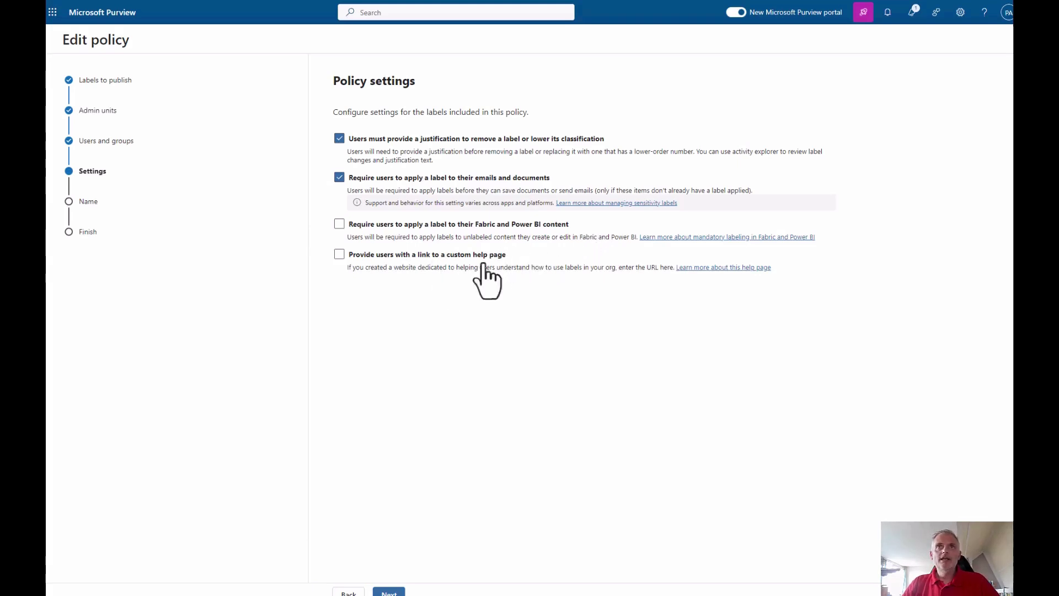
- Try providing users with a link to a custom help page, turn it off, and proceed to the document defaults
left_click(339, 255)
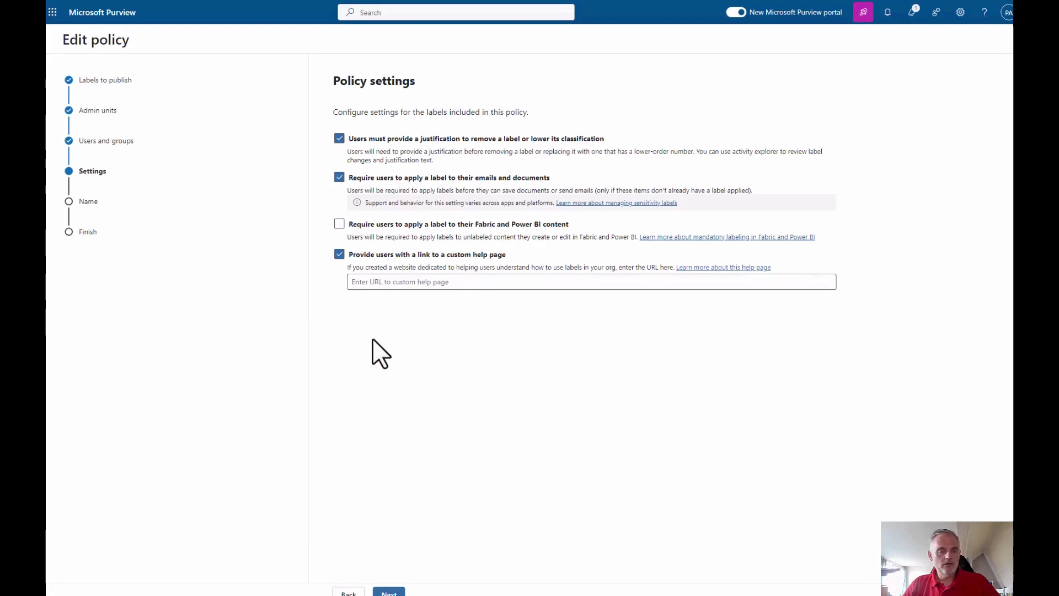
left_click(340, 254)
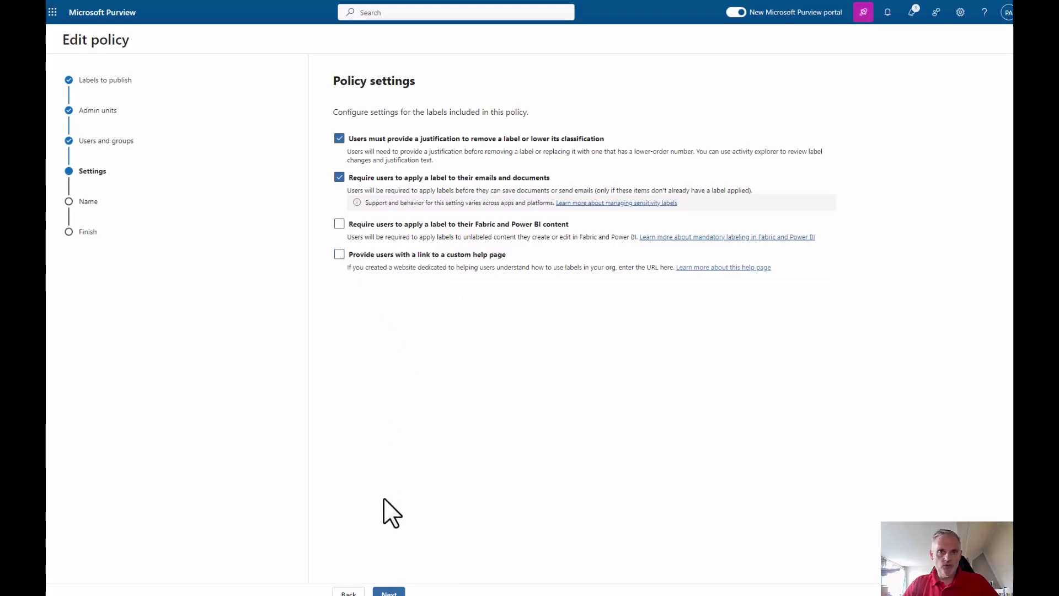
left_click(389, 592)
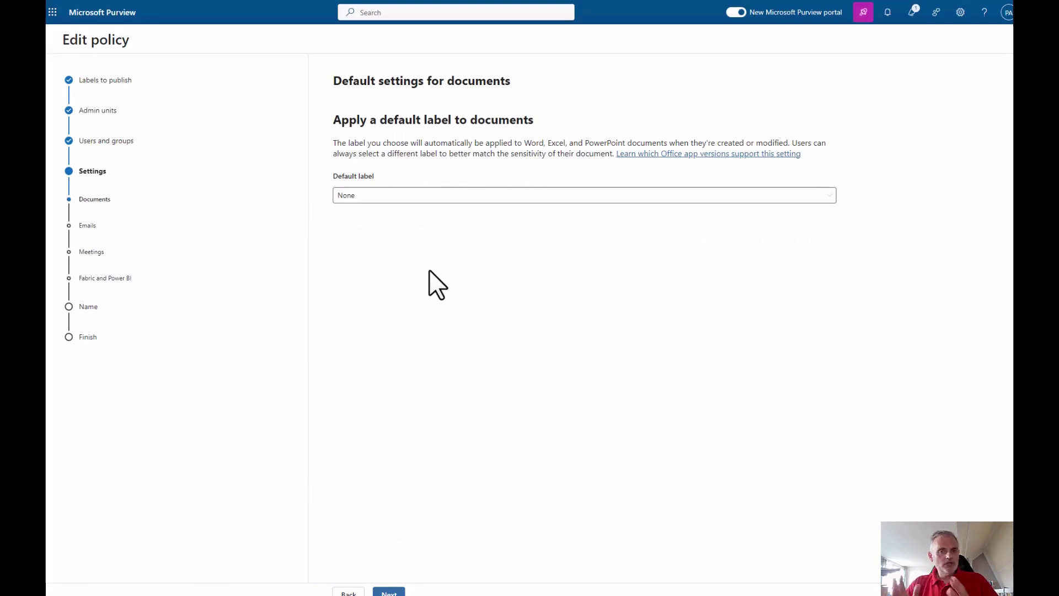
- Try General as the default label for documents and proceed to the email defaults
left_click(393, 196)
left_click(366, 268)
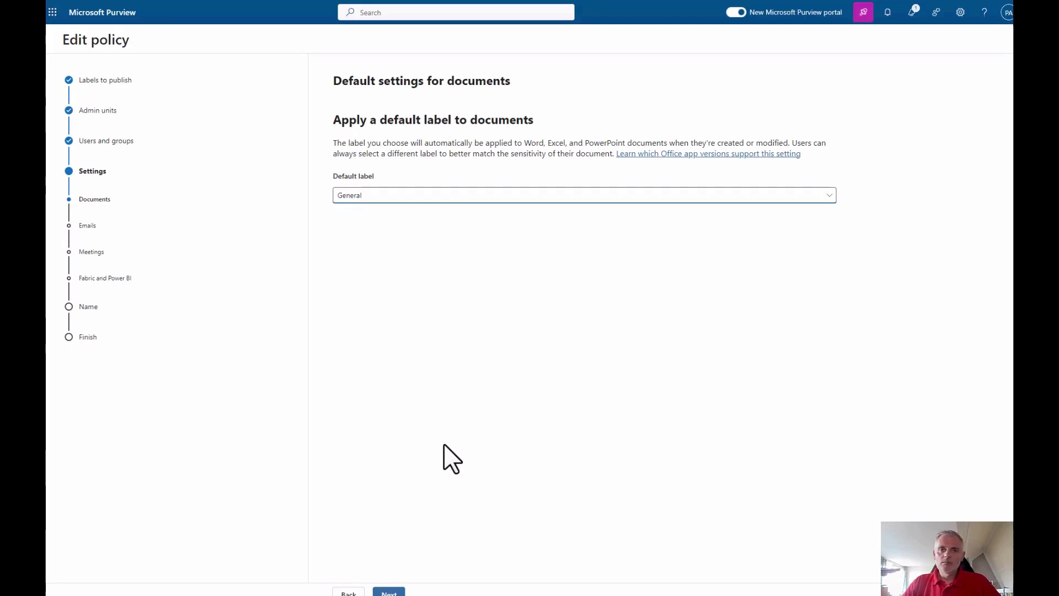
left_click(388, 592)
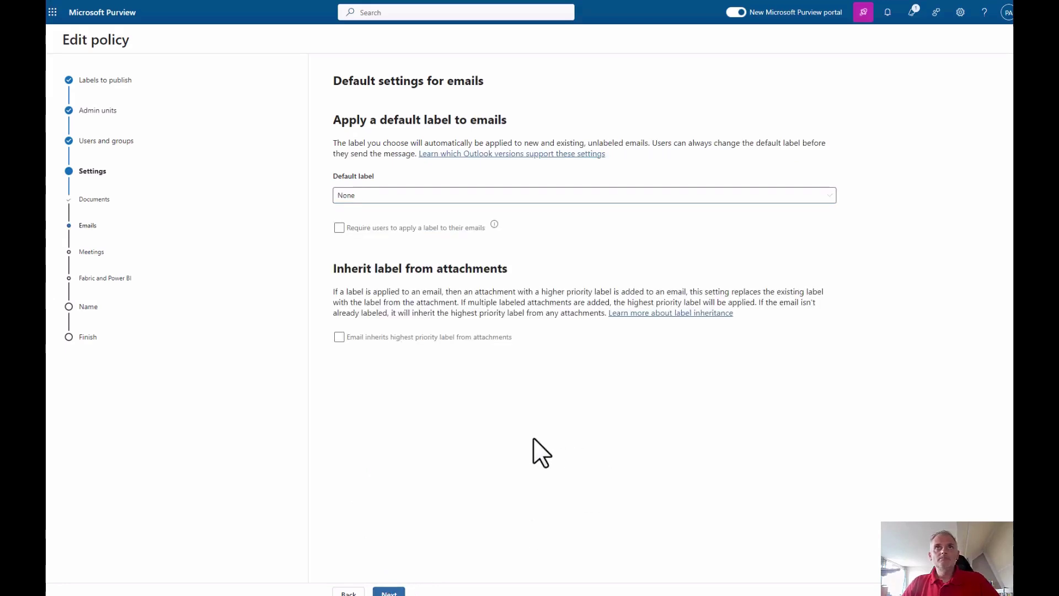
- Proceed past the email, meeting, and Fabric and Power BI defaults without changes, leave the policy editor, and deselect the Global policy
left_click(393, 592)
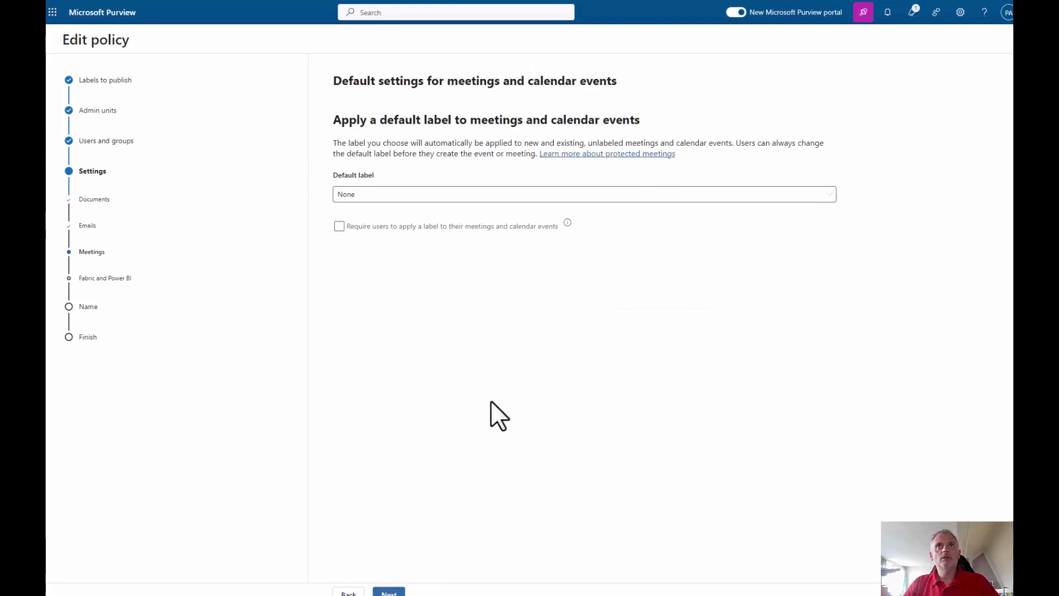
left_click(393, 592)
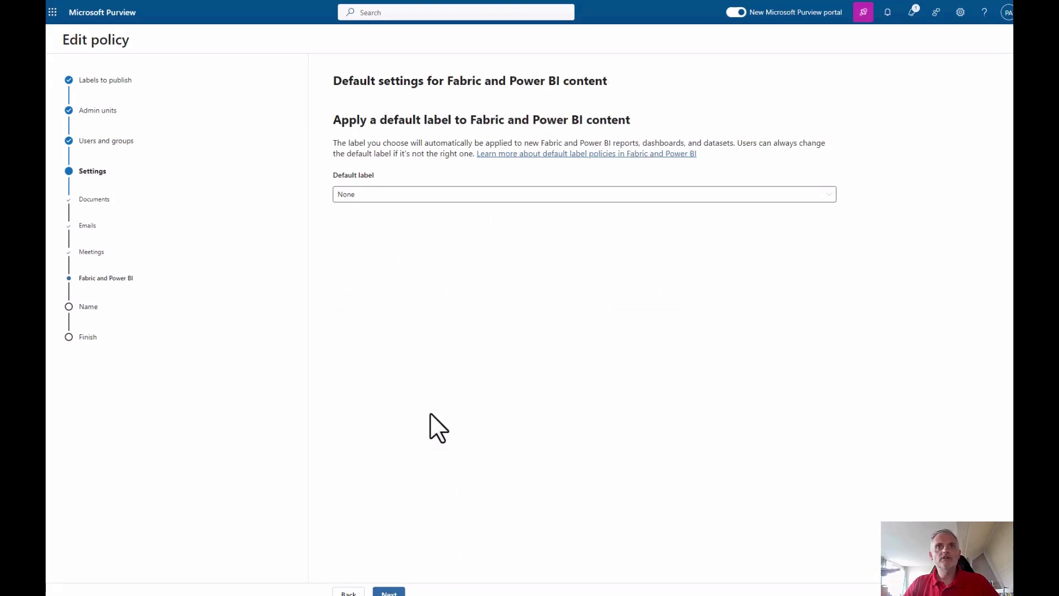
left_click(389, 593)
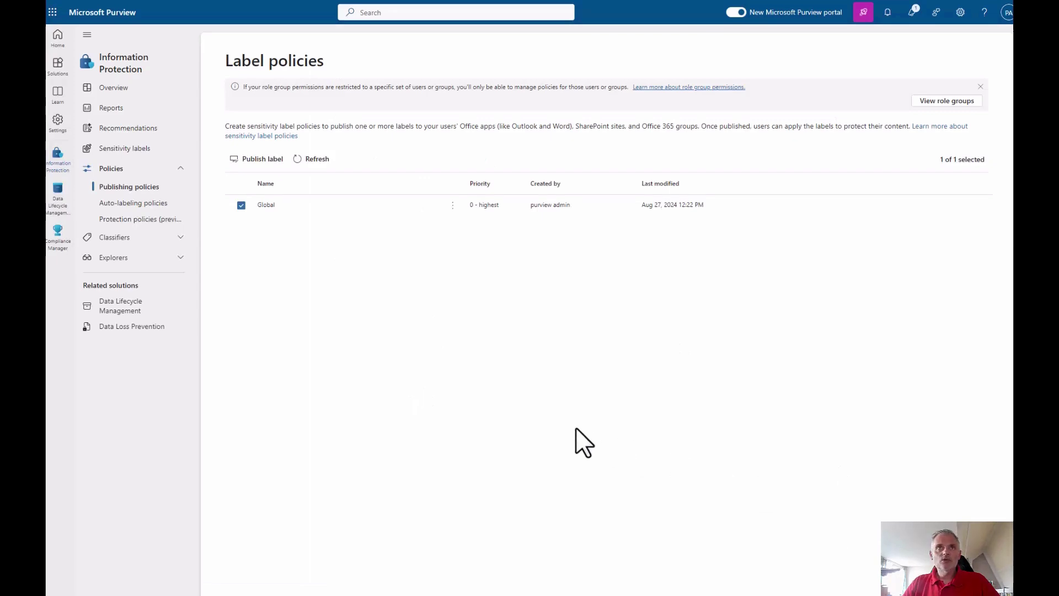
left_click(241, 206)
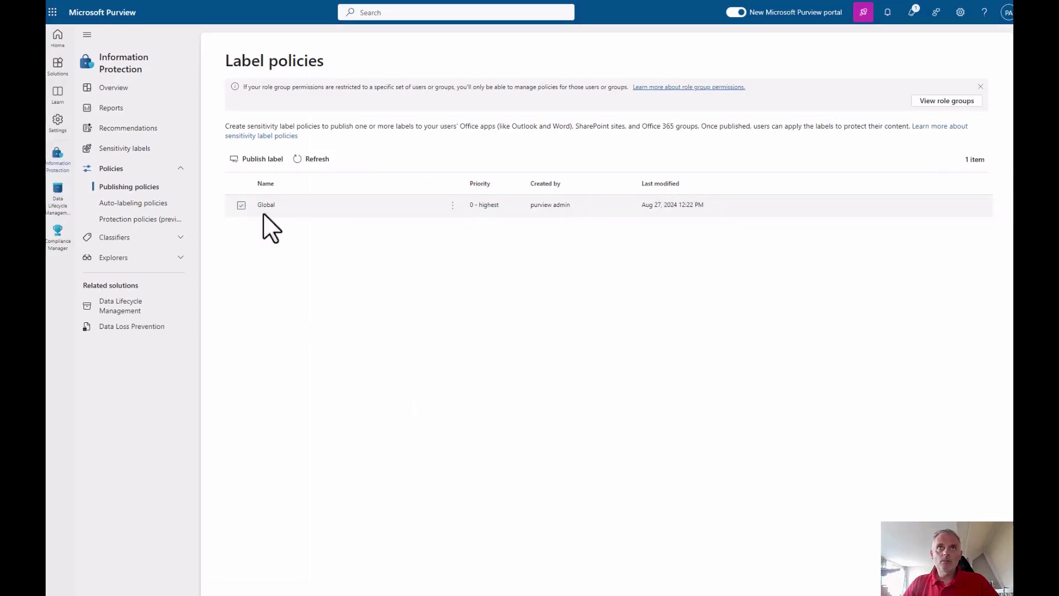